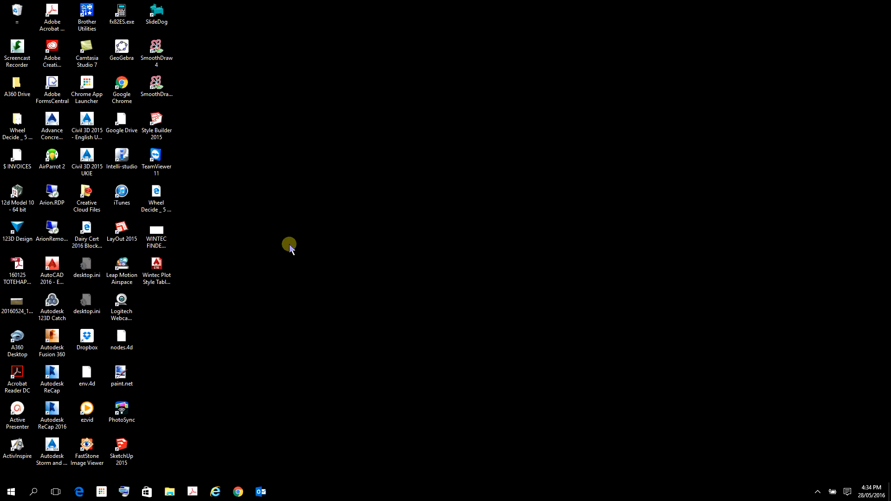
# Start AutoCAD 2016 and open the recent drawing COST EFFECTIVE CRIBS ORIGINAL on its FLOOR PLAN layout
pyautogui.press('super+e')
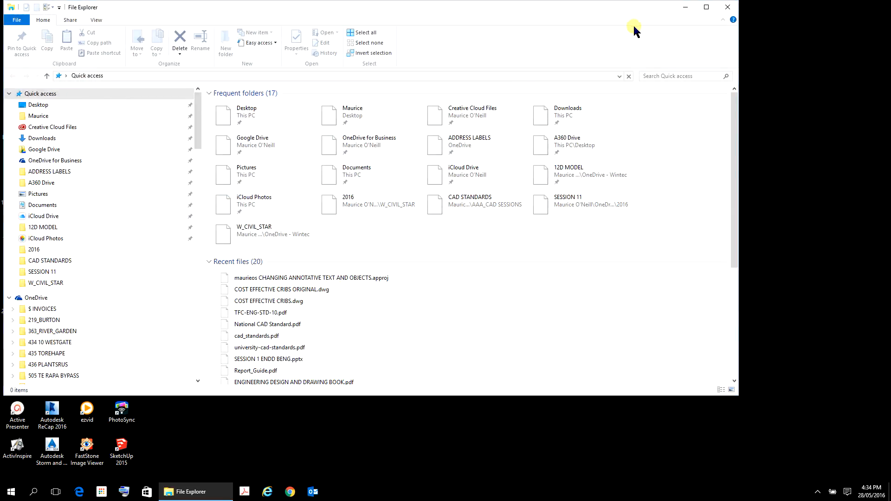
pyautogui.click(729, 7)
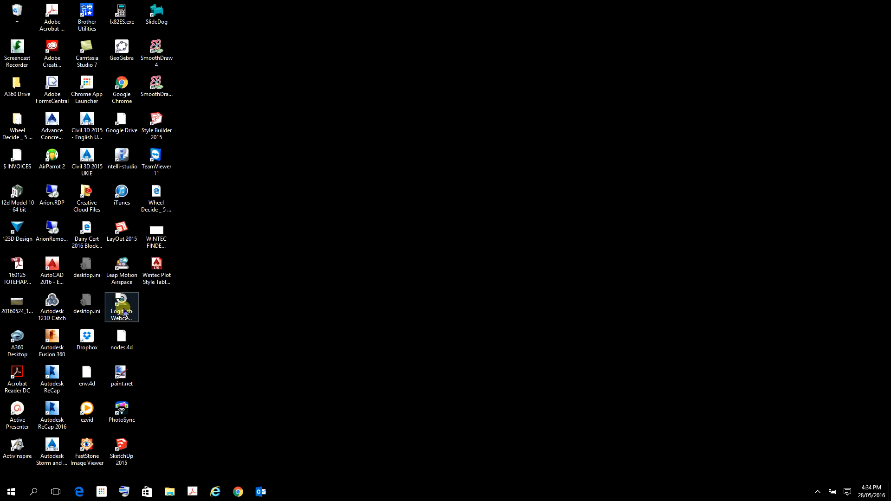
pyautogui.doubleClick(49, 268)
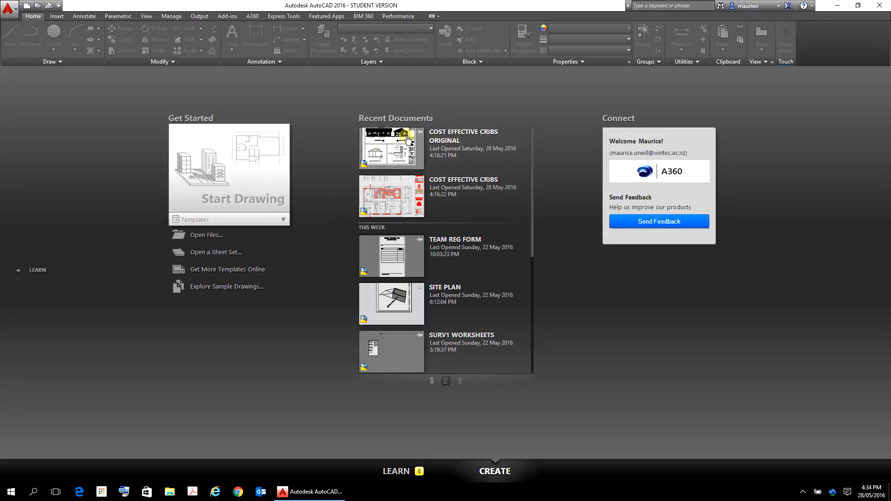
pyautogui.click(398, 146)
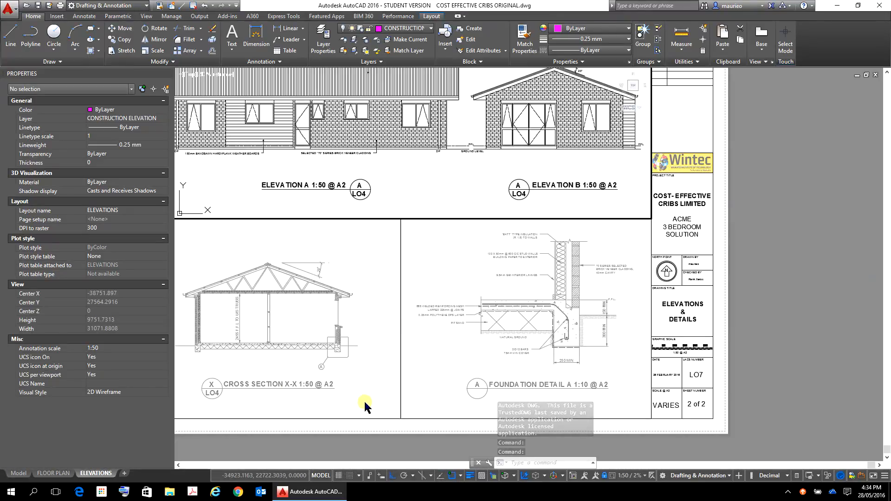
pyautogui.click(53, 473)
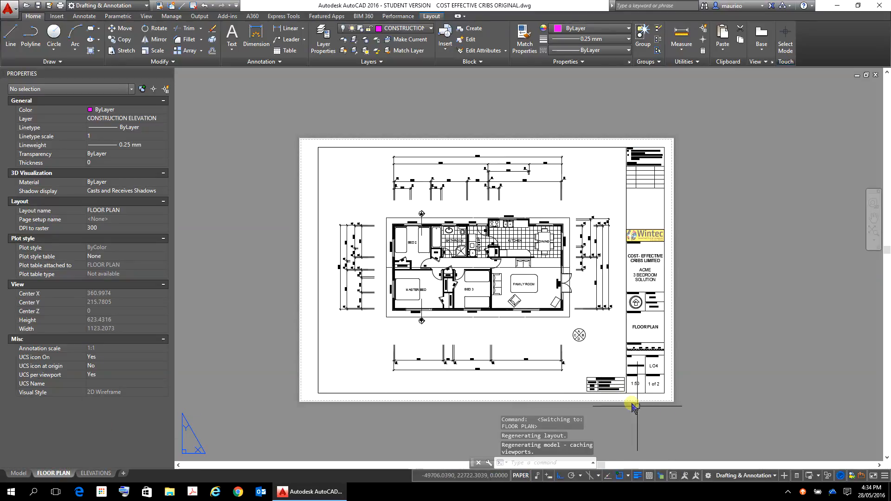
# Activate the floor plan viewport and examine the plan's room labels, door sizes and dimensions at close range
pyautogui.click(521, 476)
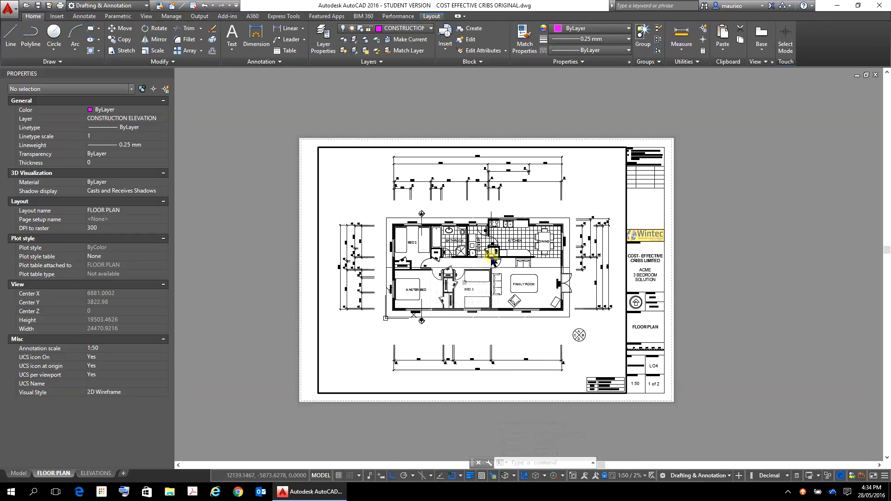
pyautogui.scroll(4, 493, 261)
pyautogui.scroll(4, 493, 259)
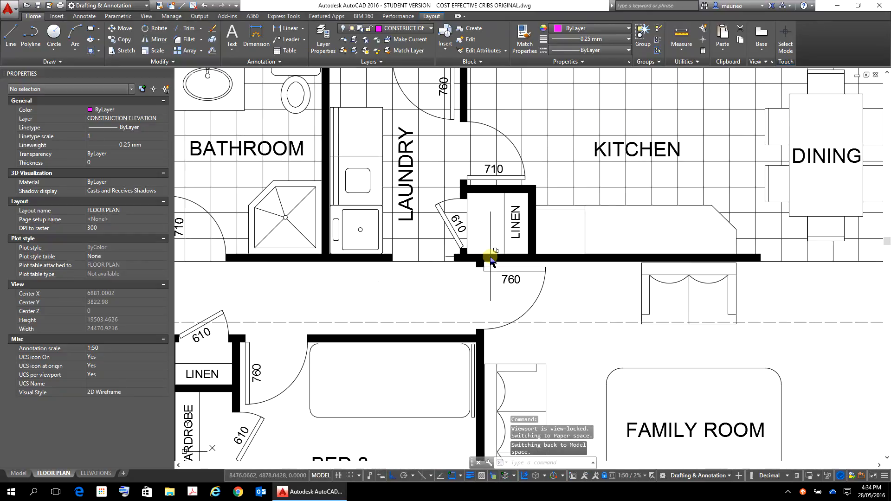
pyautogui.scroll(-5, 493, 260)
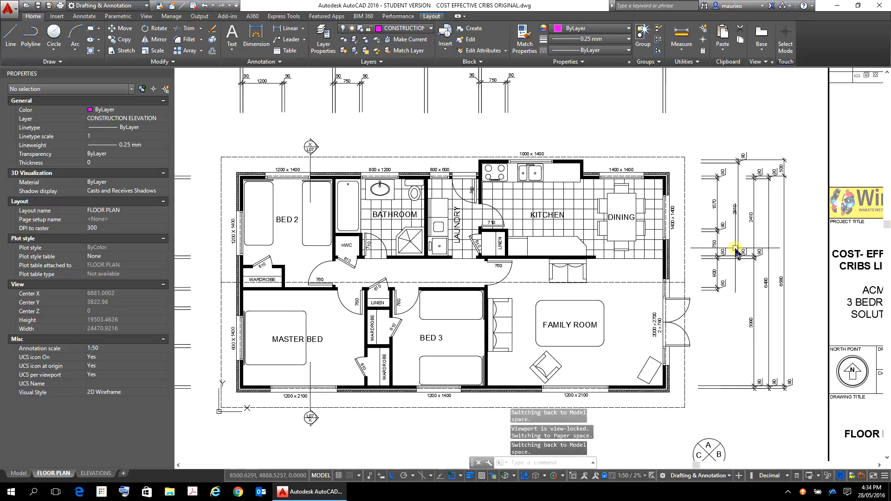
pyautogui.scroll(4, 736, 242)
pyautogui.scroll(5, 728, 240)
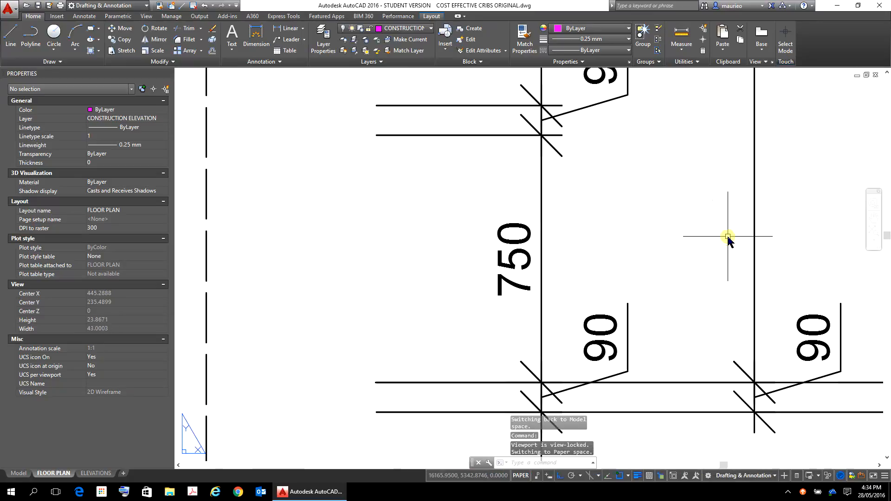
pyautogui.scroll(-4, 728, 237)
pyautogui.scroll(-8, 728, 238)
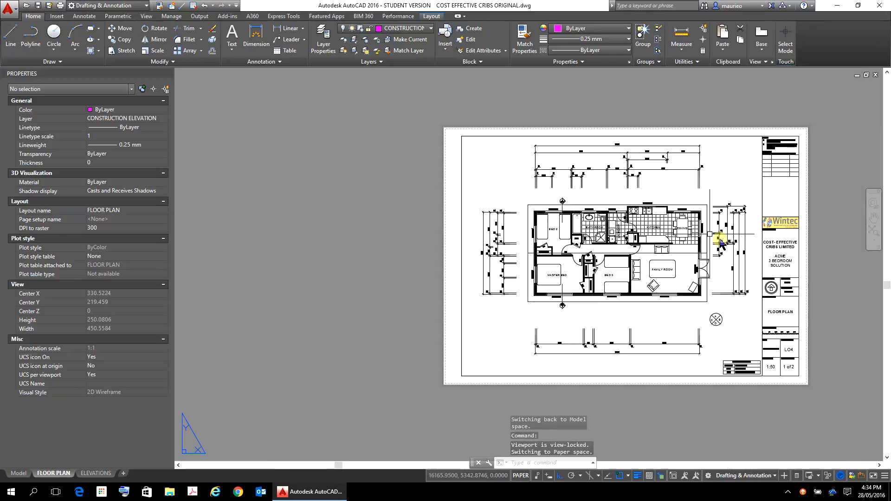
pyautogui.scroll(8, 572, 277)
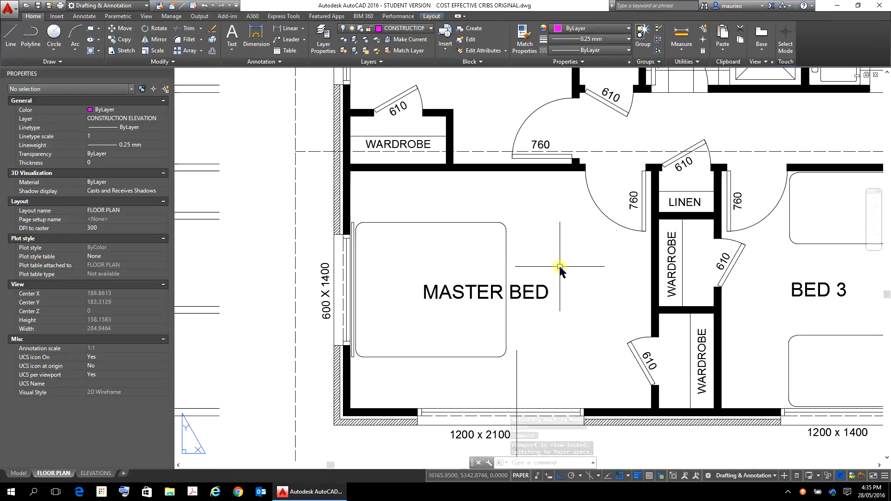
pyautogui.scroll(-6, 563, 262)
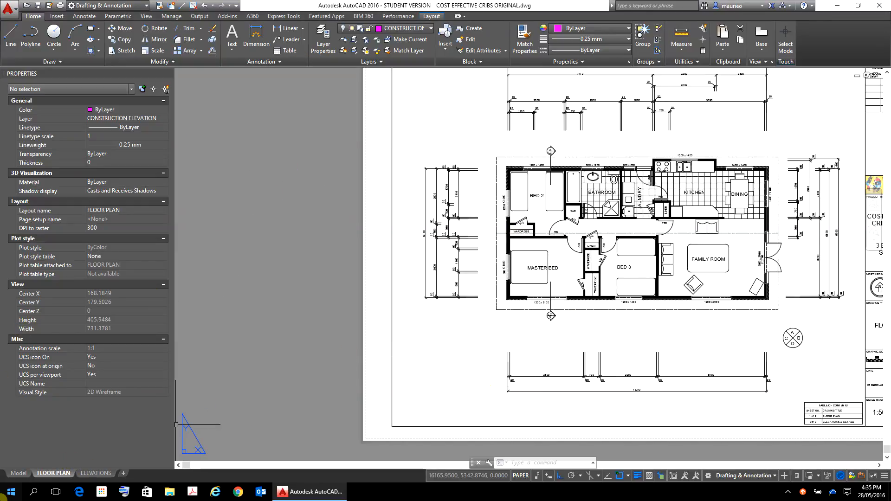
# Create a copy of the FLOOR PLAN layout
pyautogui.rightClick(56, 474)
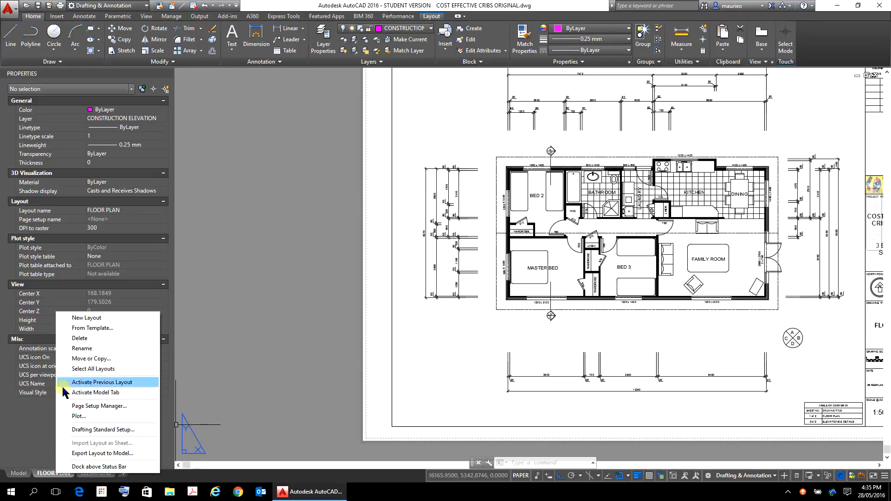
pyautogui.click(85, 359)
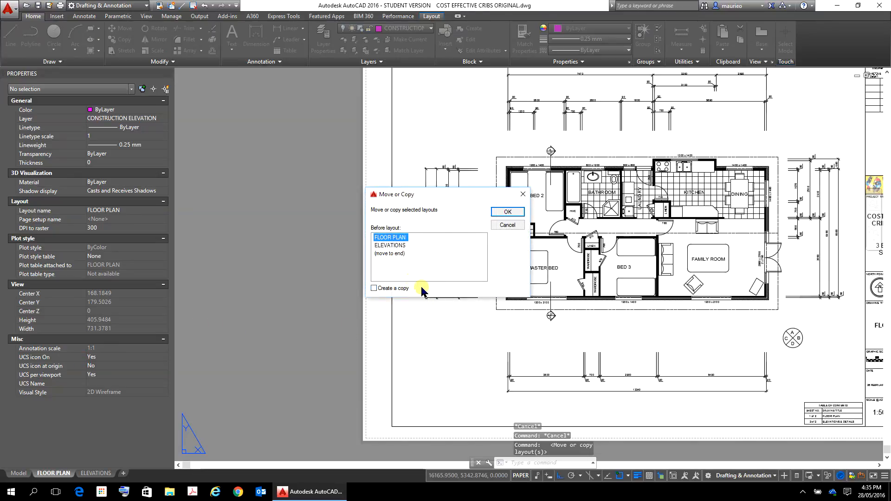
pyautogui.click(374, 289)
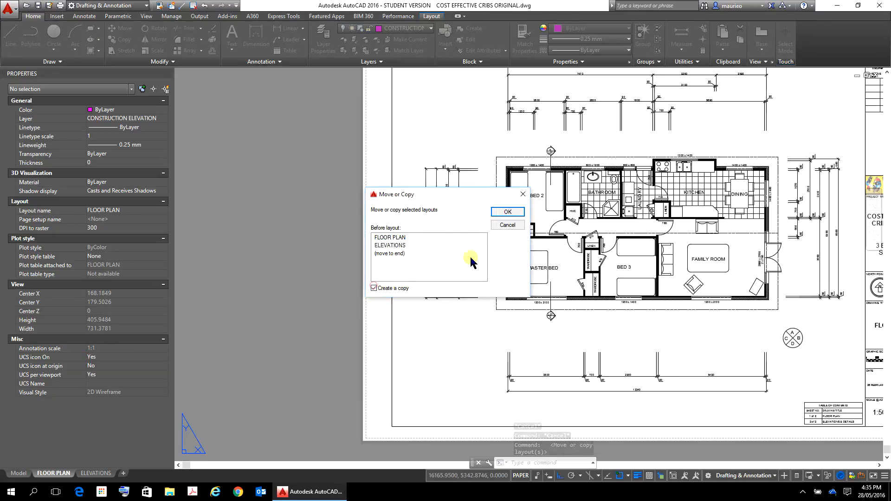
pyautogui.click(509, 212)
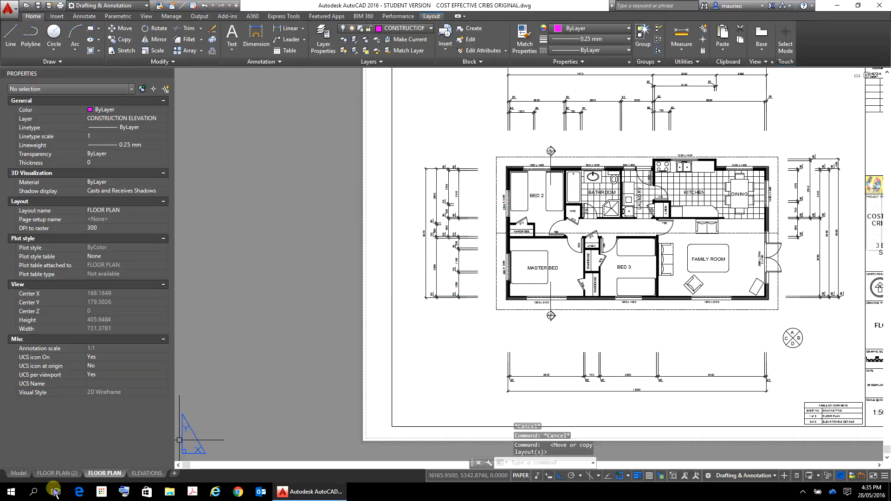
# Rename the copied floor plan layout as FLOOR PLAN 40
pyautogui.click(57, 473)
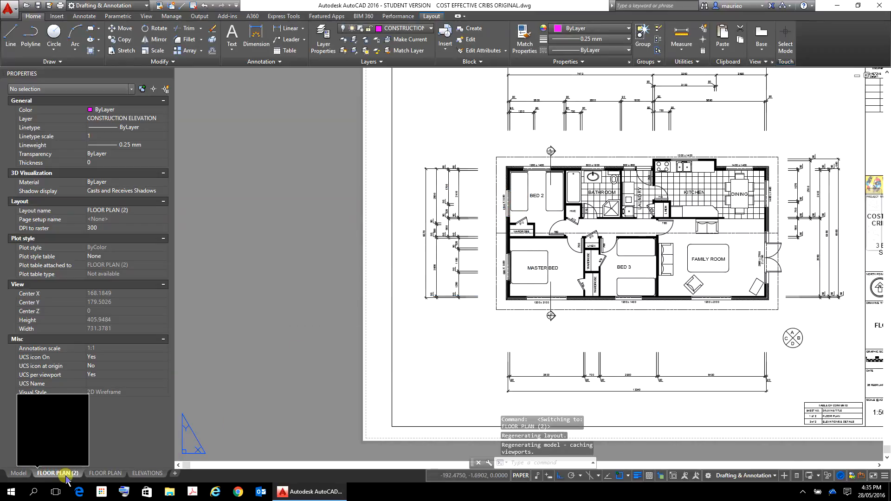
pyautogui.rightClick(59, 473)
pyautogui.click(92, 353)
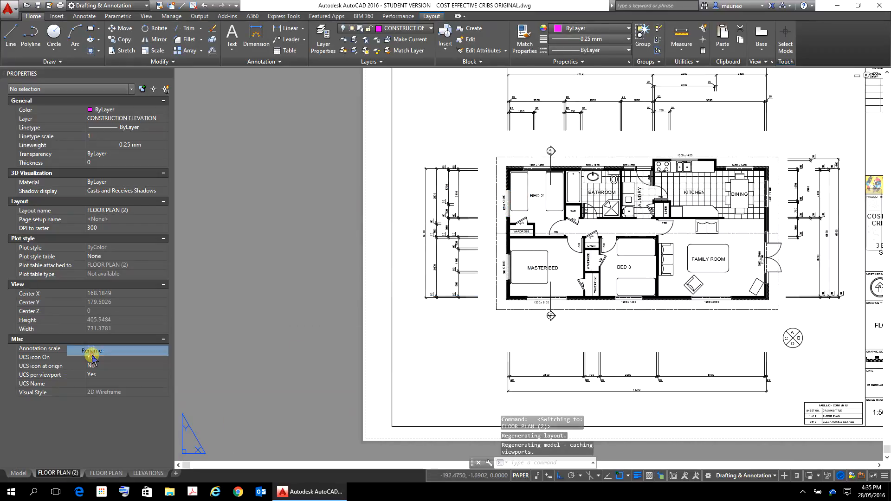
pyautogui.write('F')
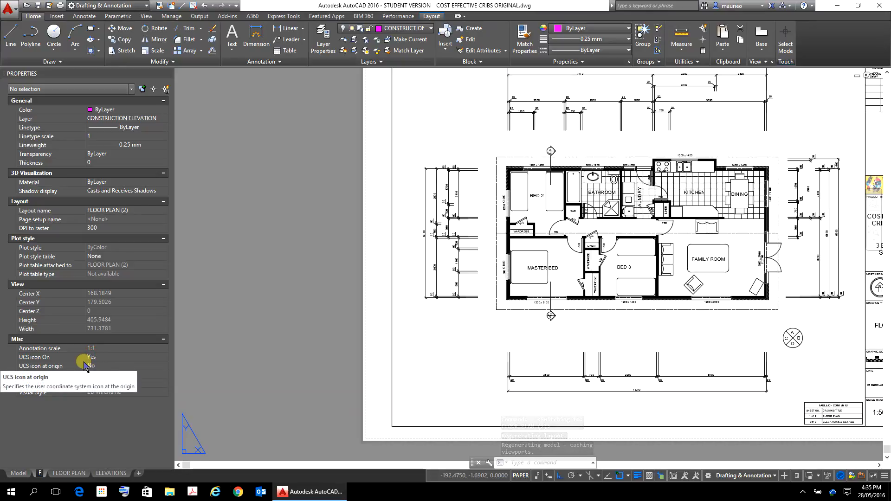
pyautogui.write('LOOR')
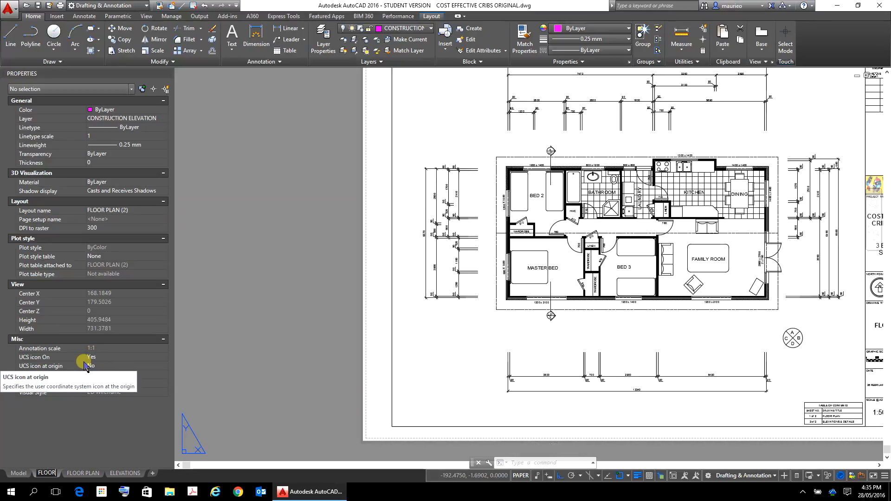
pyautogui.write('PAN')
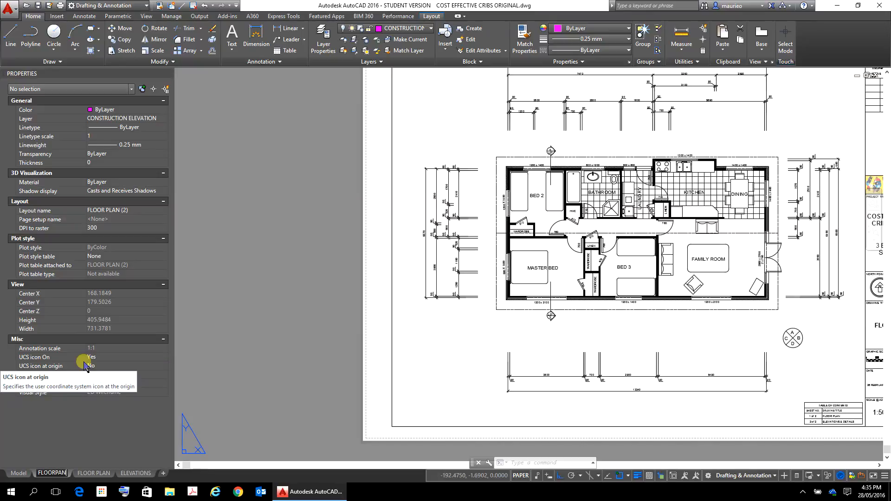
pyautogui.press('BackSpace')
pyautogui.press('BackSpace')
pyautogui.press('BackSpace')
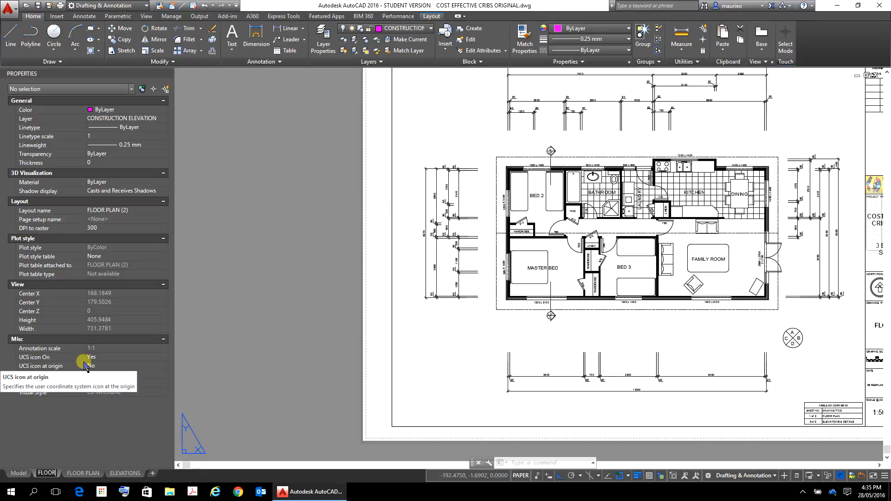
pyautogui.write('PLAN')
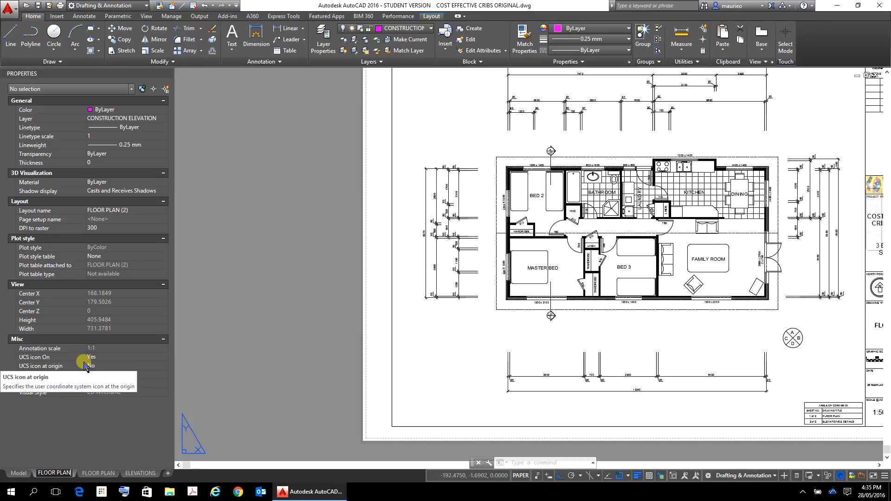
pyautogui.write(' 40')
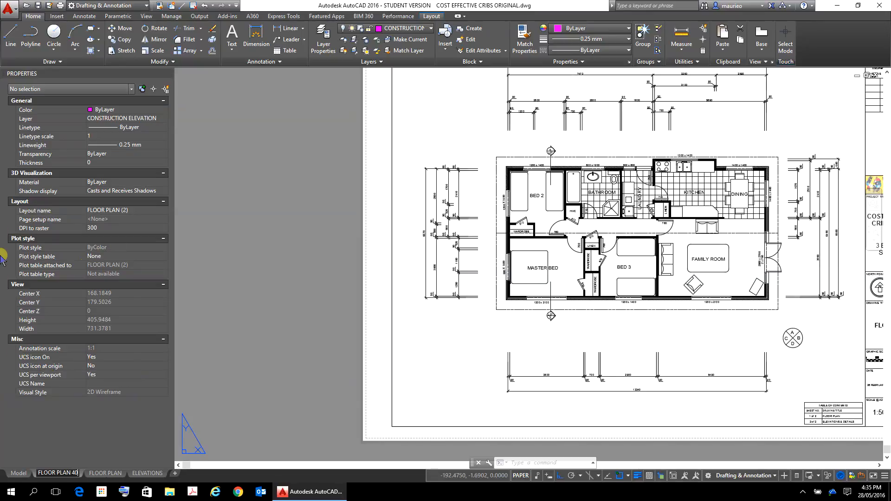
pyautogui.click(227, 255)
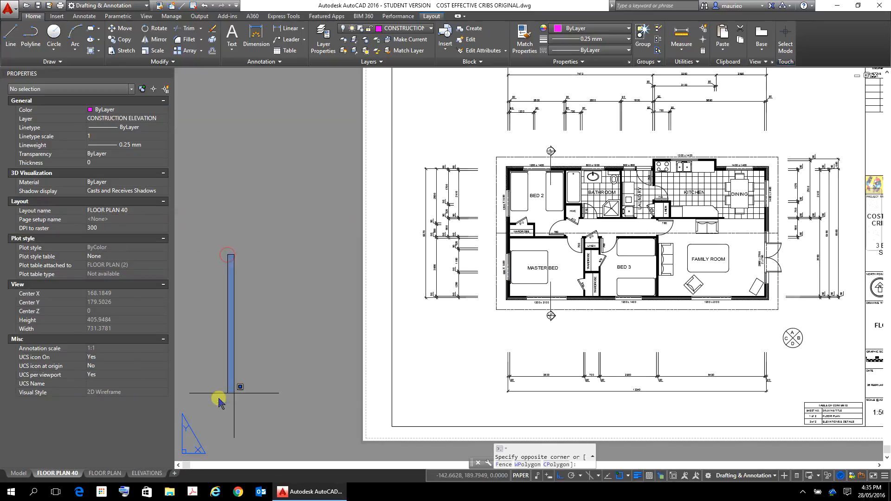
pyautogui.click(267, 366)
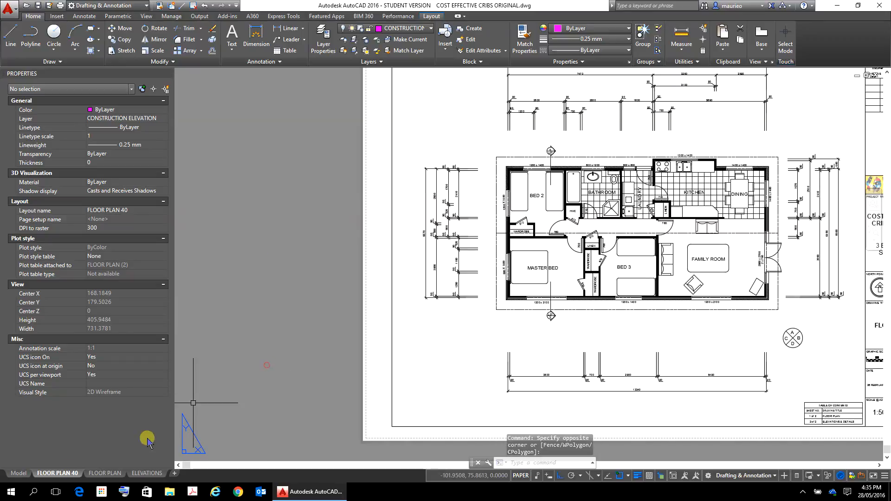
pyautogui.click(47, 474)
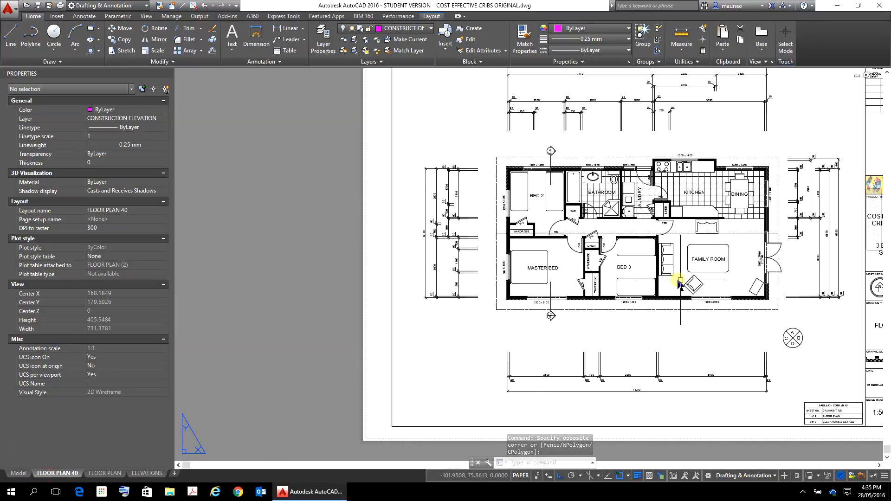
# Activate and unlock the floor plan viewport on the FLOOR PLAN 40 layout and set its scale to 1:40
pyautogui.scroll(-4, 719, 292)
pyautogui.scroll(4, 457, 250)
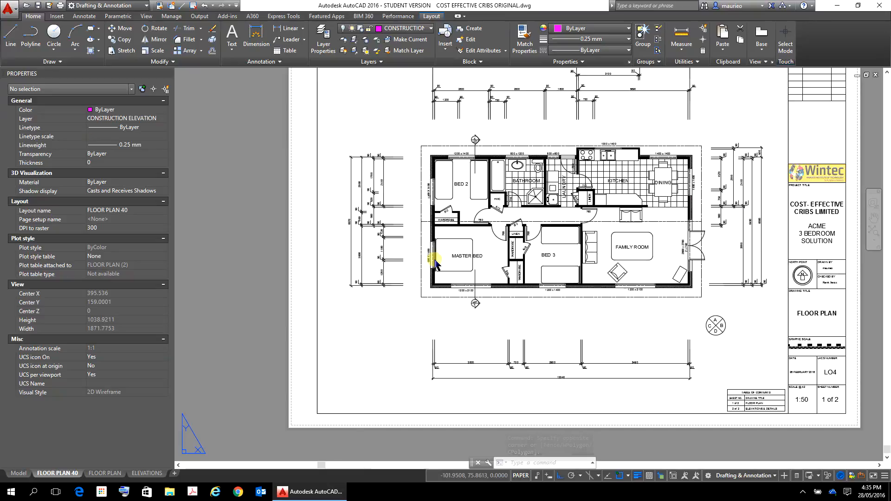
pyautogui.scroll(-2, 436, 263)
pyautogui.moveTo(575, 265); pyautogui.dragTo(473, 268, button='middle')
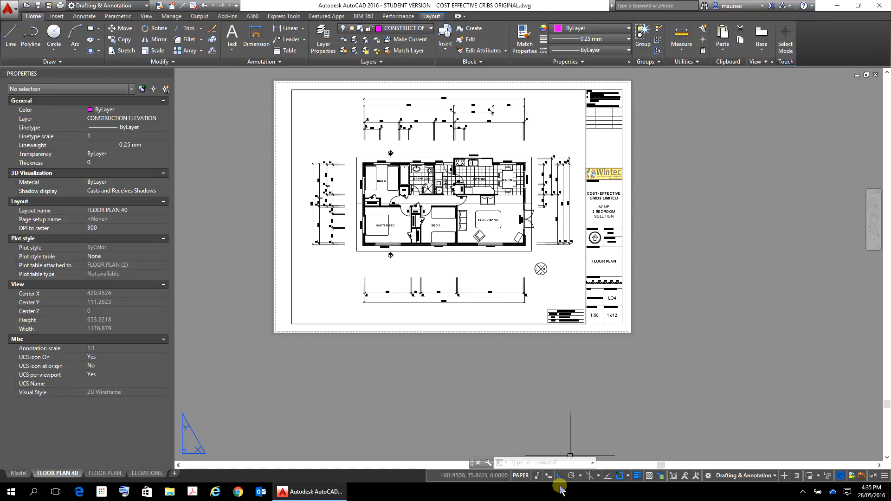
pyautogui.click(521, 475)
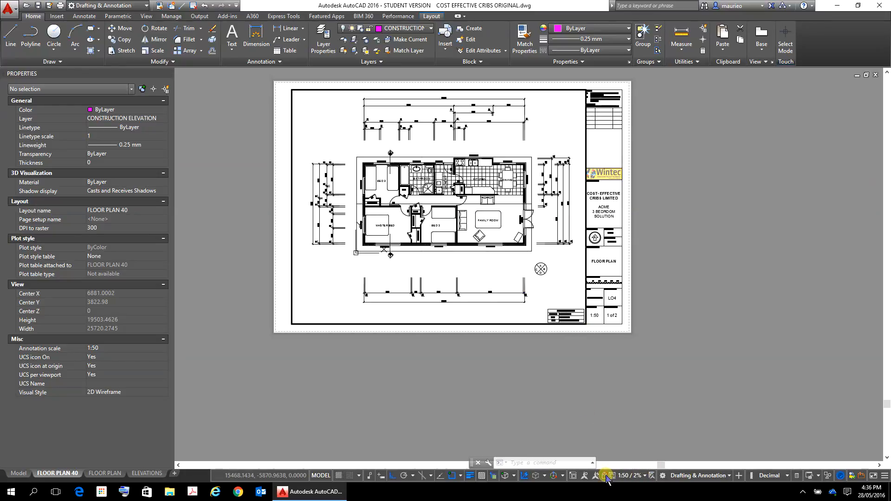
pyautogui.click(645, 476)
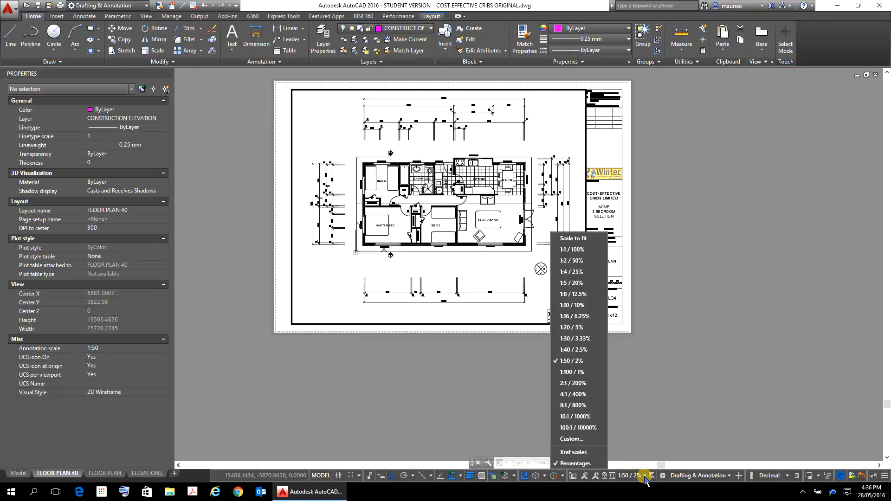
pyautogui.click(578, 350)
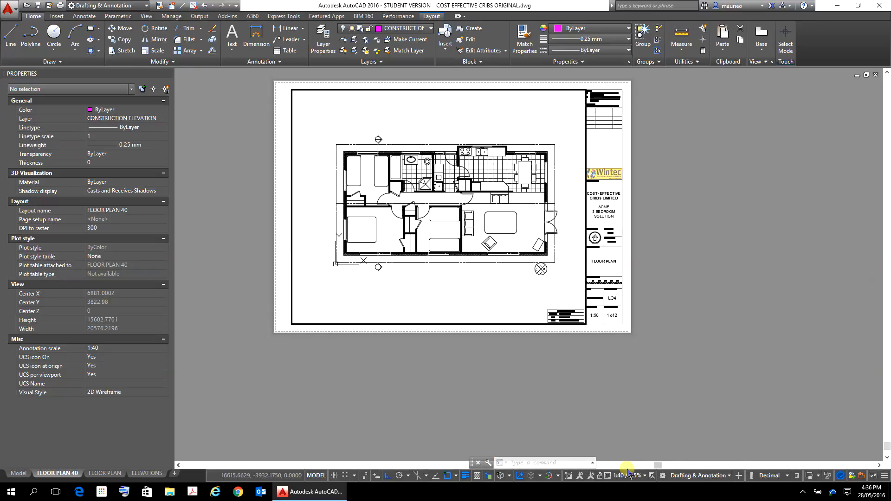
# Lock the rescaled floor plan viewport and return to paper space at the title block
pyautogui.click(600, 475)
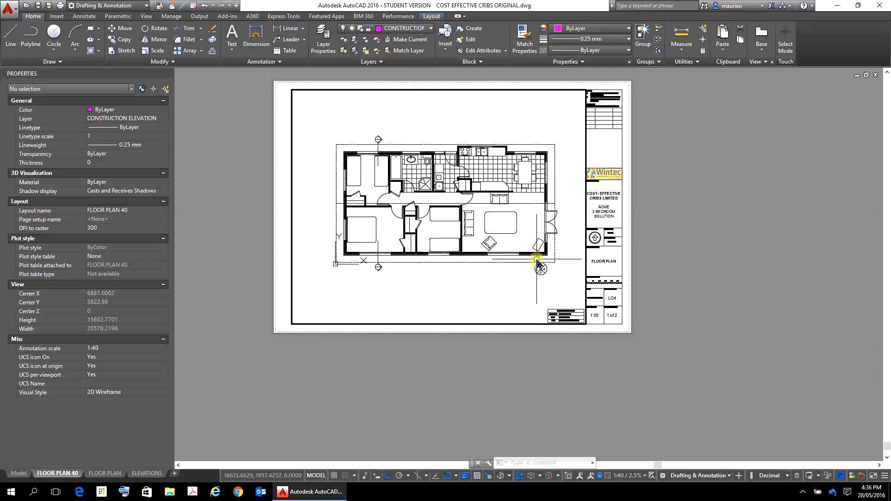
pyautogui.scroll(5, 537, 261)
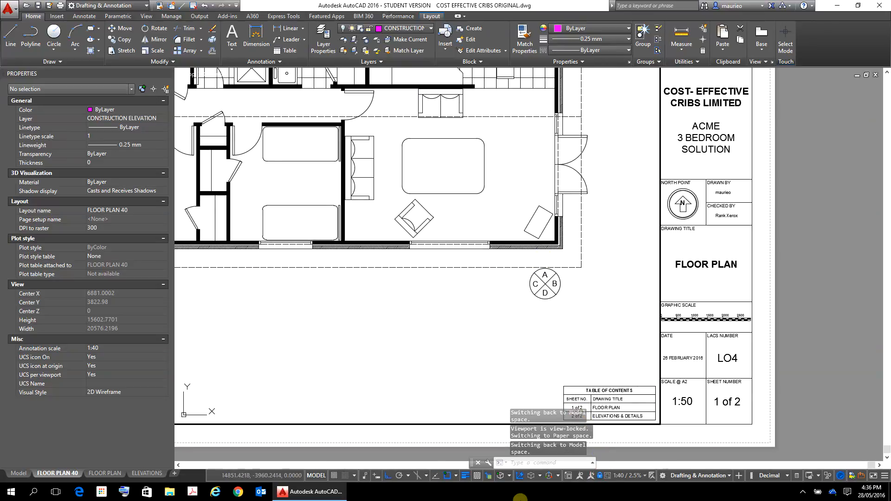
pyautogui.click(316, 475)
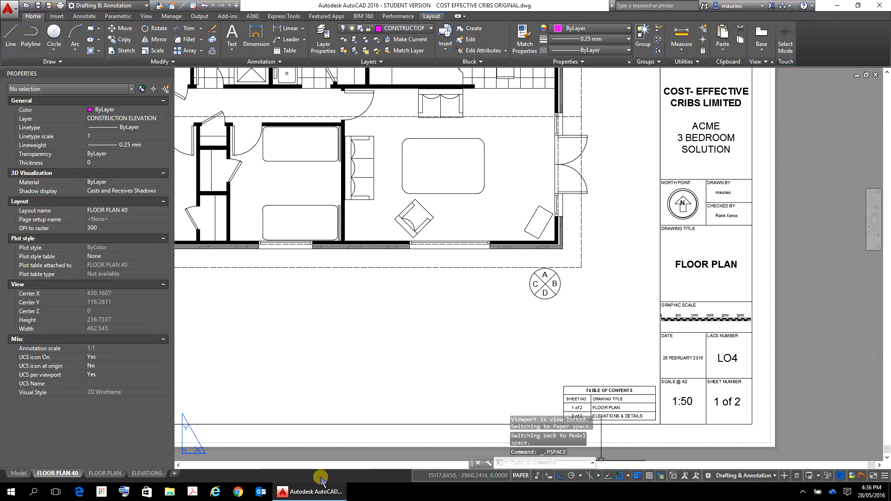
# Delete the A-B-C-D elevation marker beside the floor plan's lower corner on the FLOOR PLAN 40 layout
pyautogui.click(582, 253)
pyautogui.click(482, 344)
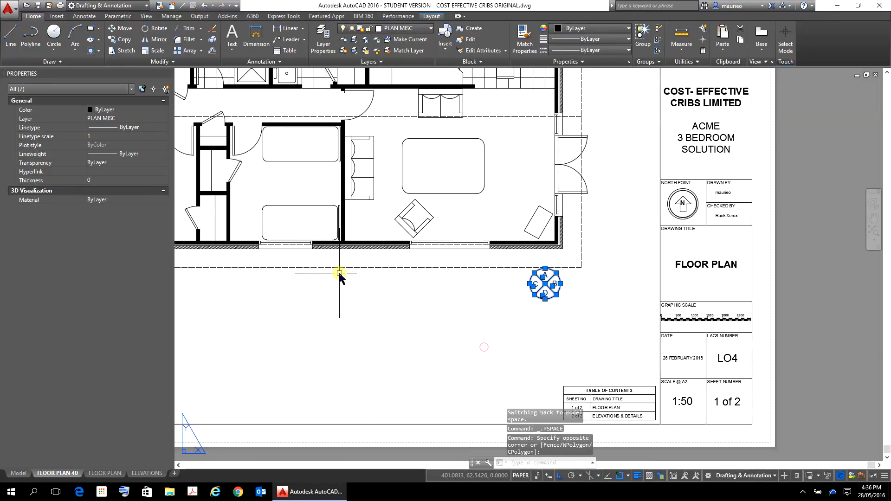
pyautogui.scroll(-5, 367, 265)
pyautogui.scroll(5, 274, 279)
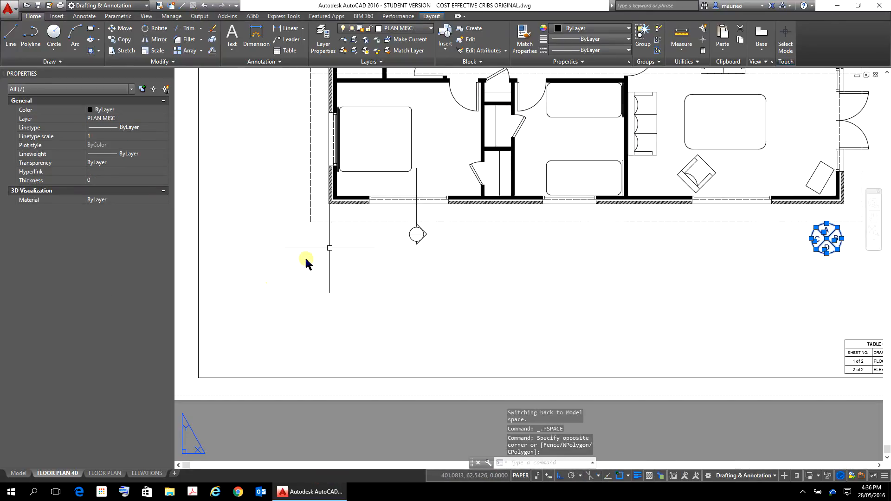
pyautogui.click(437, 174)
pyautogui.click(374, 290)
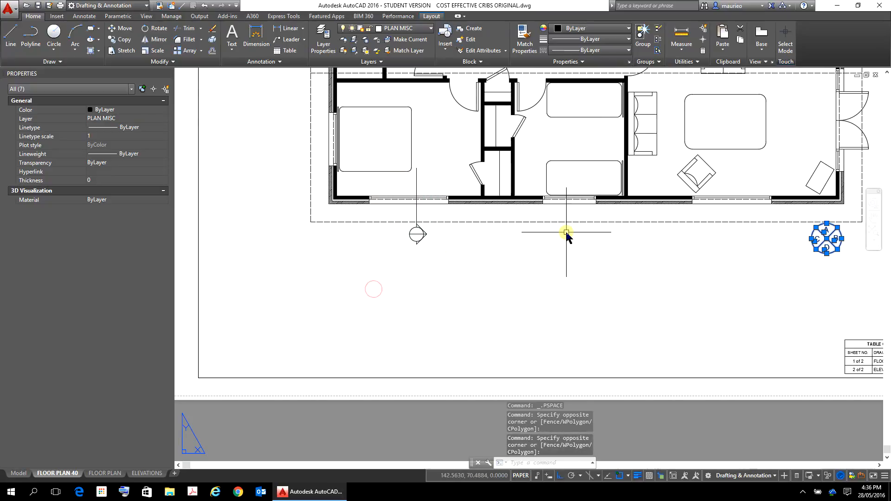
pyautogui.scroll(-5, 568, 232)
pyautogui.moveTo(625, 235); pyautogui.dragTo(541, 253, button='middle')
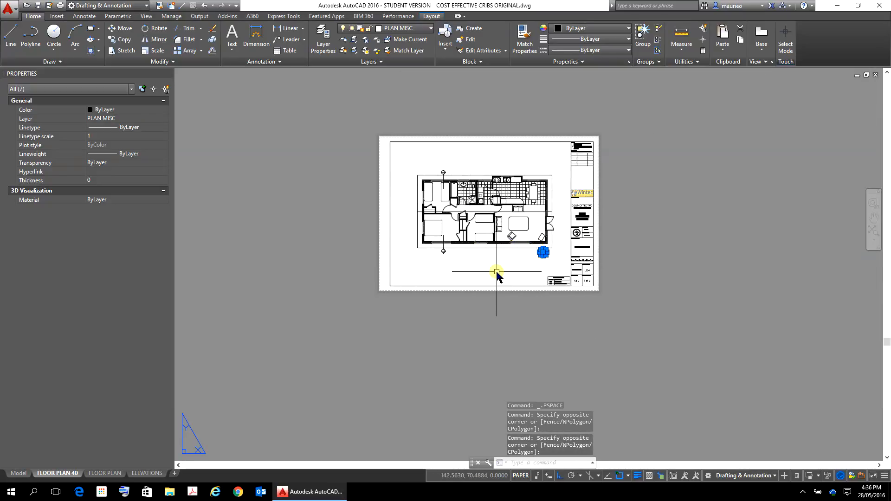
pyautogui.press('Delete')
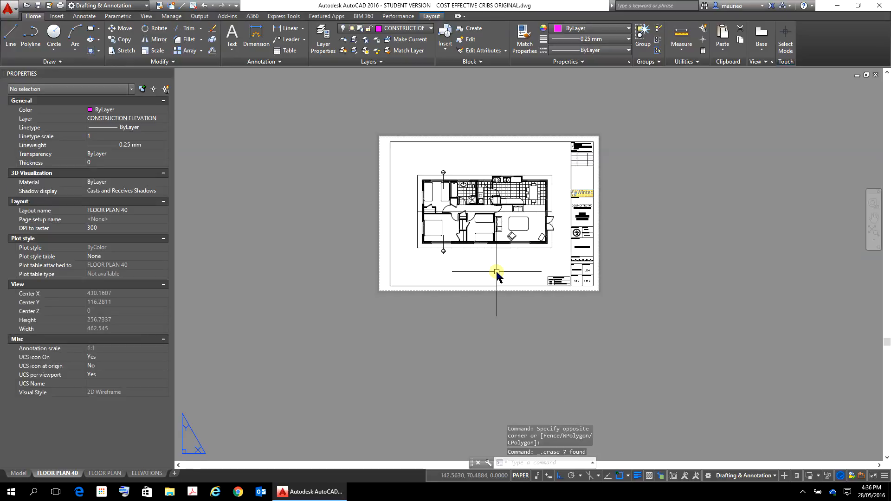
pyautogui.scroll(8, 545, 249)
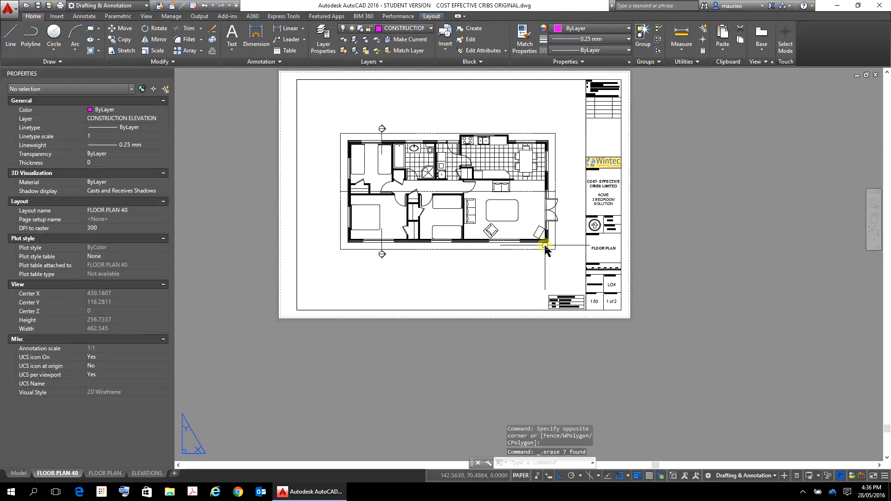
pyautogui.scroll(-6, 545, 249)
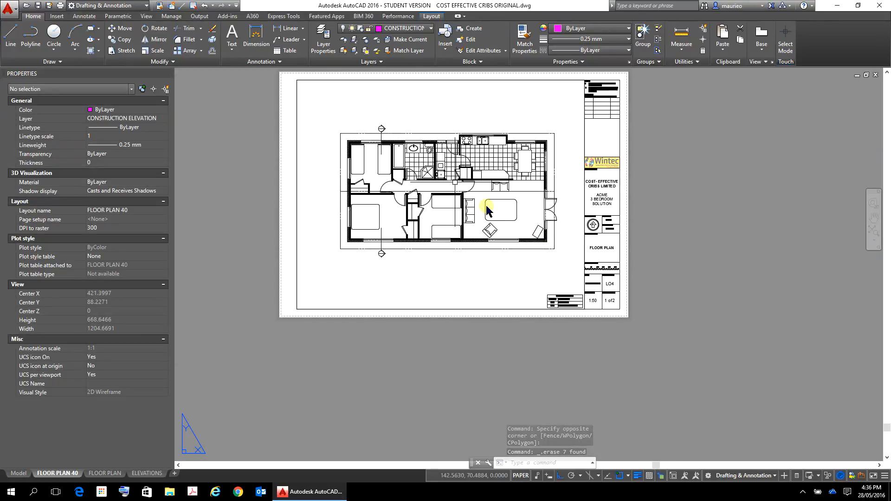
# Switch to model space and turn off the CEC SCHEME PLAN layer of the scanned plan image covering the floor plan
pyautogui.click(19, 473)
pyautogui.scroll(-8, 330, 298)
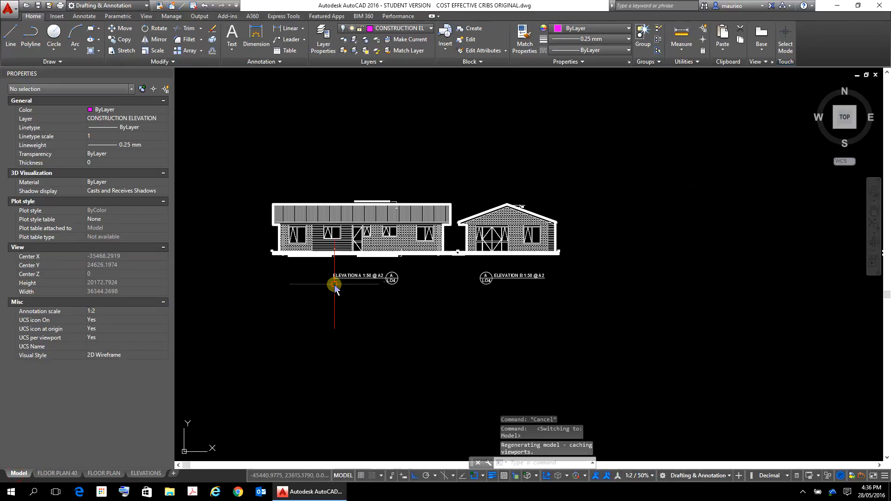
pyautogui.scroll(3, 548, 352)
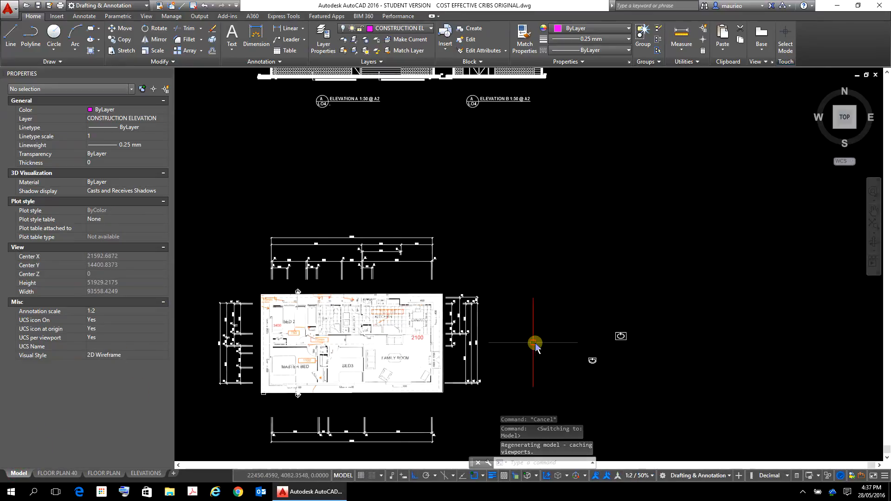
pyautogui.scroll(2, 533, 270)
pyautogui.scroll(1, 596, 233)
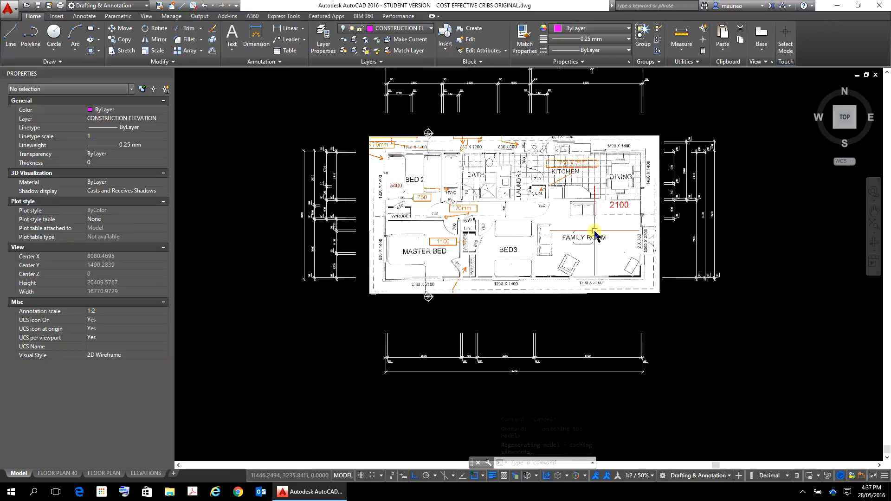
pyautogui.click(659, 136)
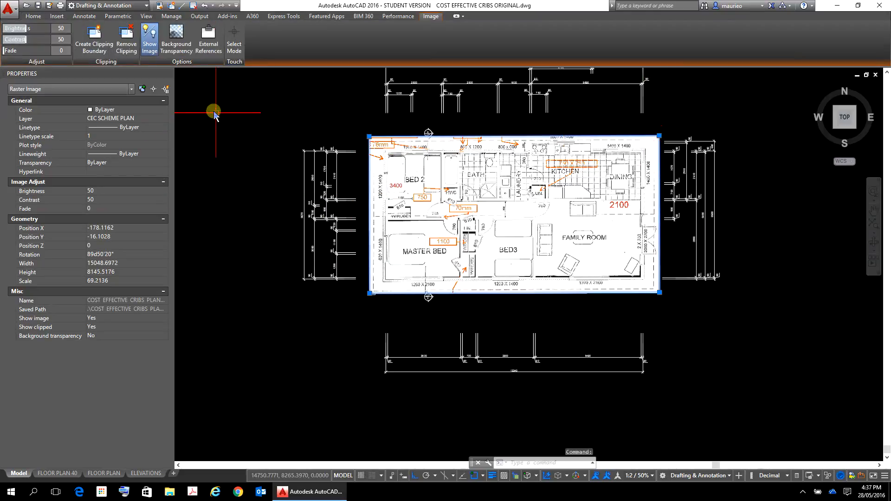
pyautogui.click(34, 16)
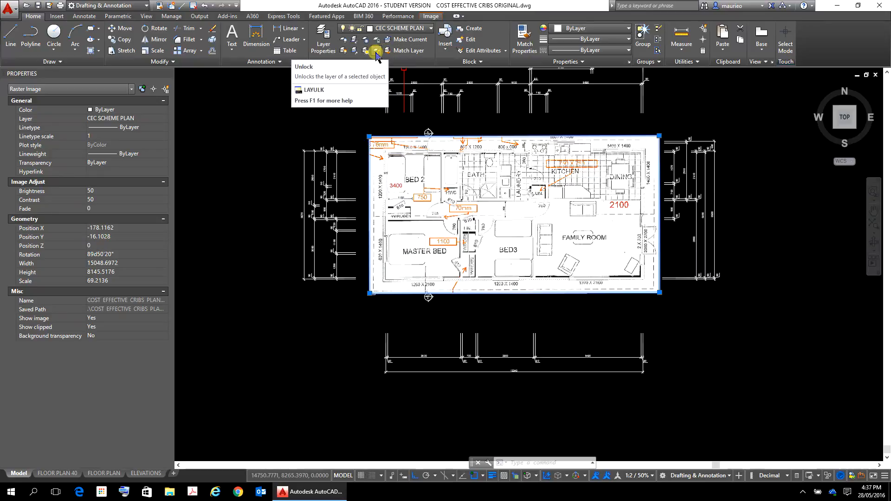
pyautogui.click(343, 42)
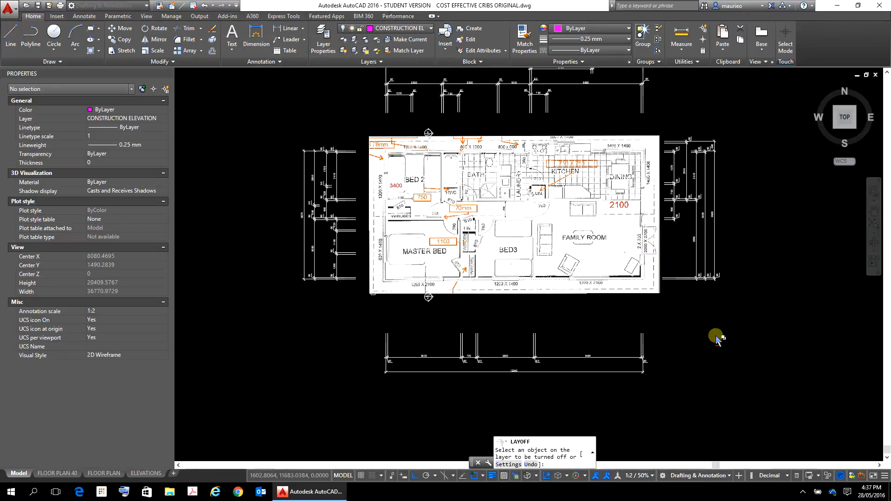
pyautogui.click(689, 344)
pyautogui.click(651, 297)
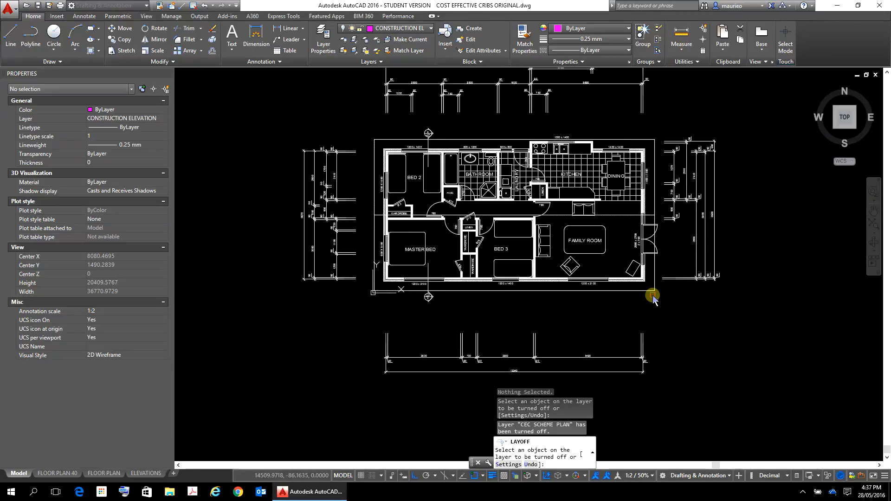
pyautogui.scroll(2, 495, 235)
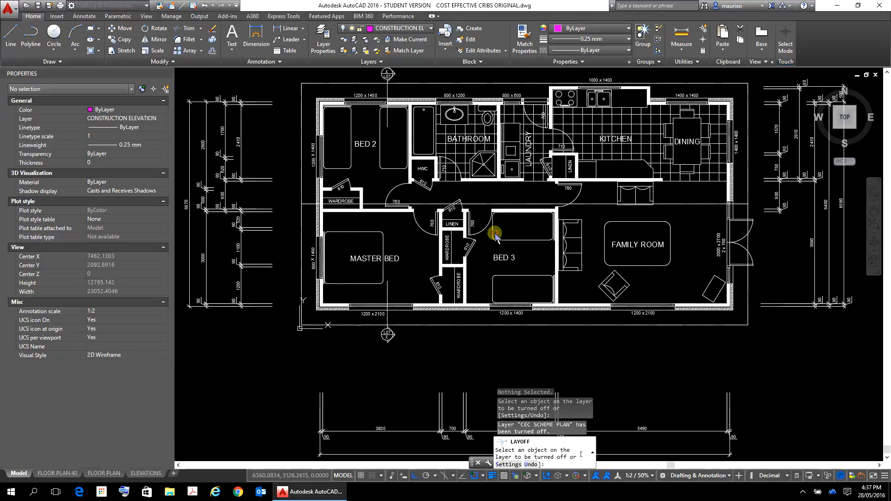
pyautogui.scroll(-2, 496, 235)
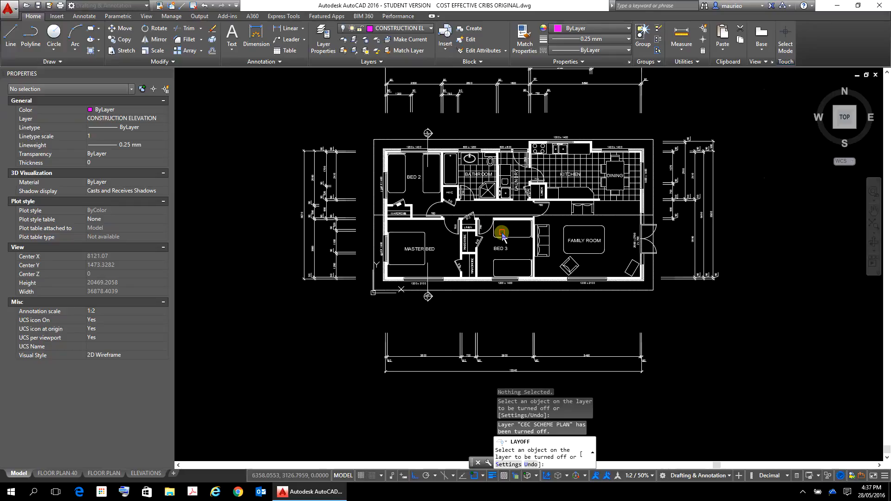
pyautogui.press('Escape')
pyautogui.press('Escape')
pyautogui.press('Escape')
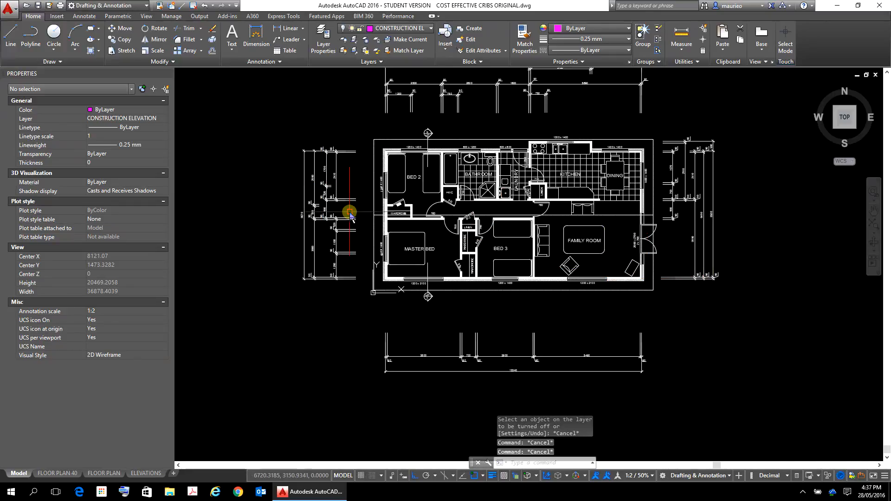
# Check the FLOOR PLAN 40 layout for annotations, and inspect the object scale list of the MASTER BED text in model space
pyautogui.click(68, 474)
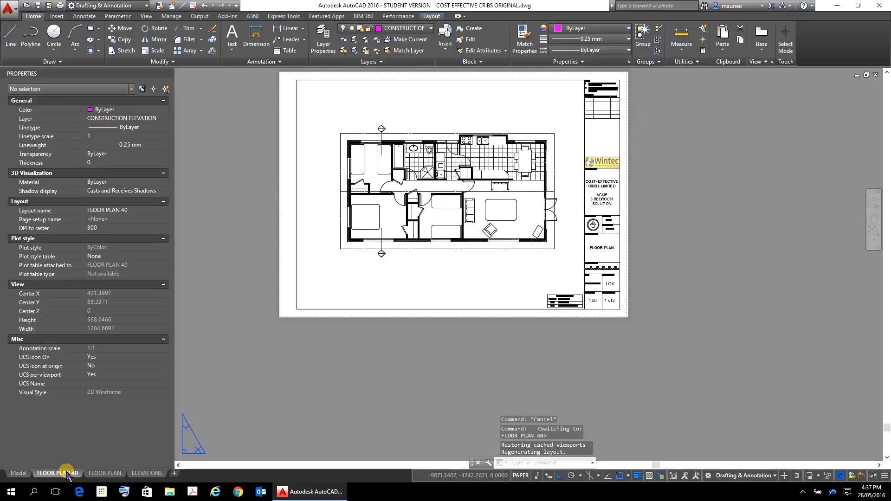
pyautogui.click(18, 474)
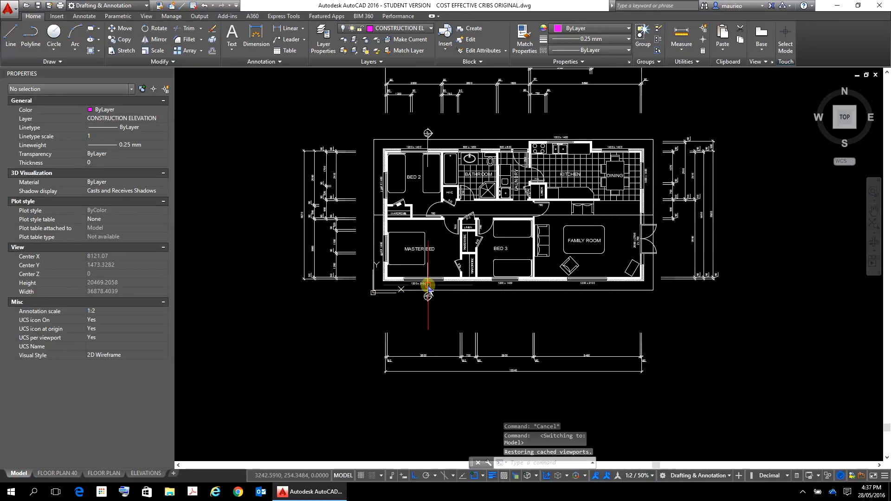
pyautogui.scroll(6, 428, 289)
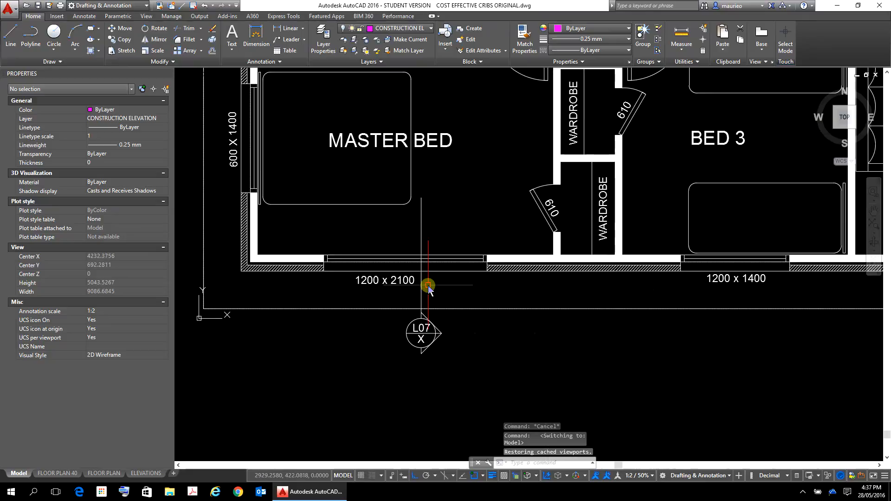
pyautogui.click(451, 140)
pyautogui.click(93, 305)
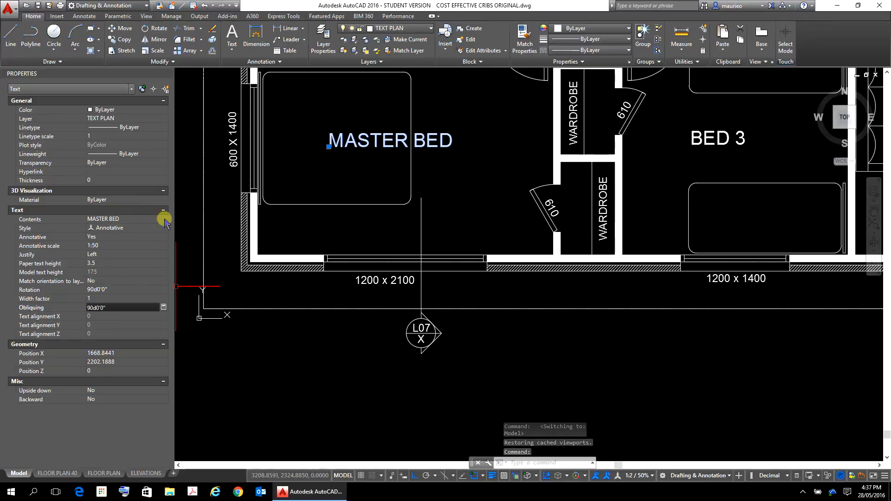
pyautogui.click(110, 246)
pyautogui.click(163, 246)
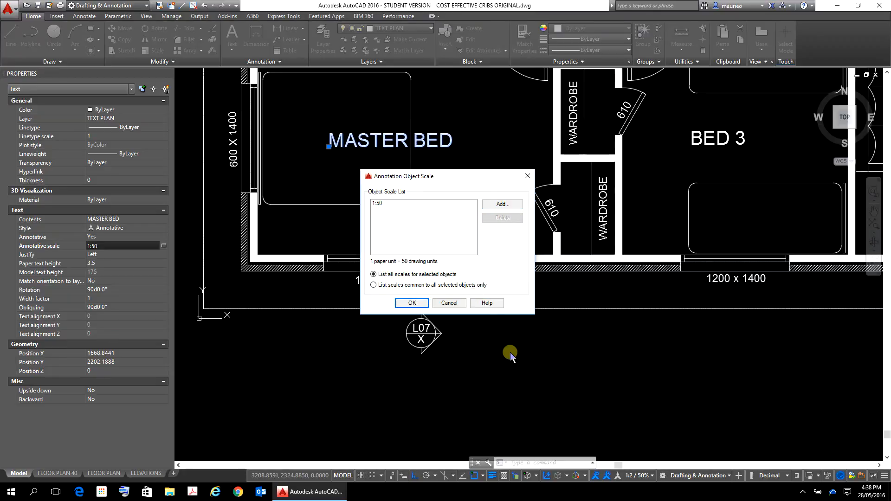
pyautogui.click(528, 176)
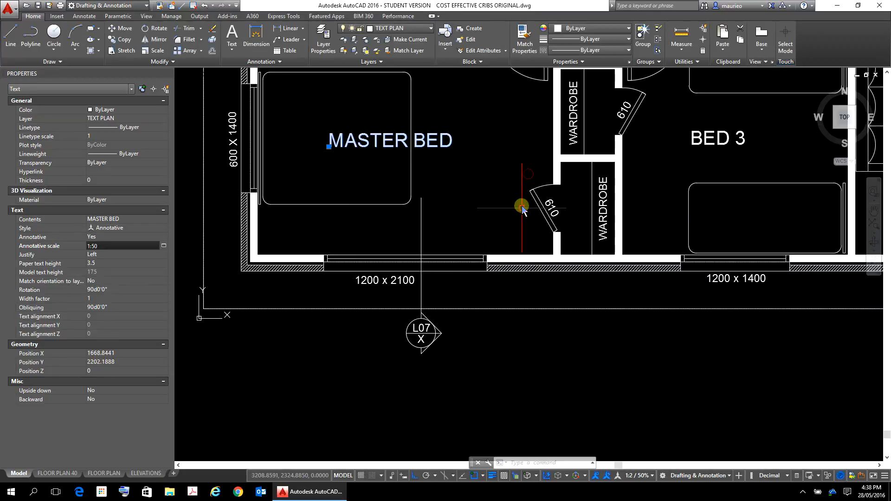
# Toggle annotation visibility for all scales and automatic adding of scales to annotative objects off and back on
pyautogui.scroll(-5, 448, 310)
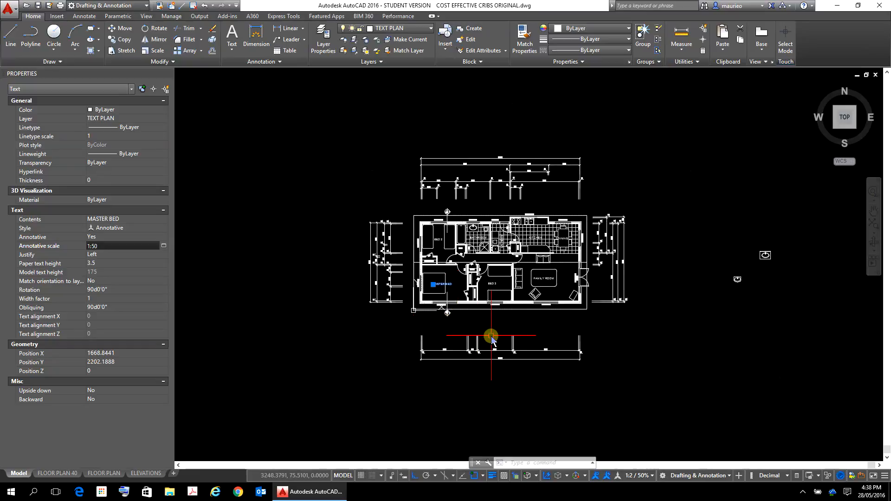
pyautogui.scroll(3, 491, 337)
pyautogui.scroll(-1, 457, 302)
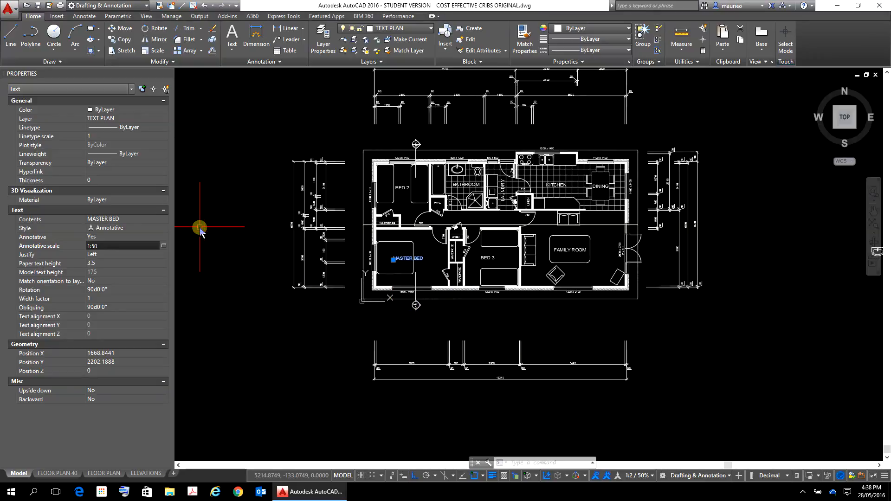
pyautogui.click(88, 18)
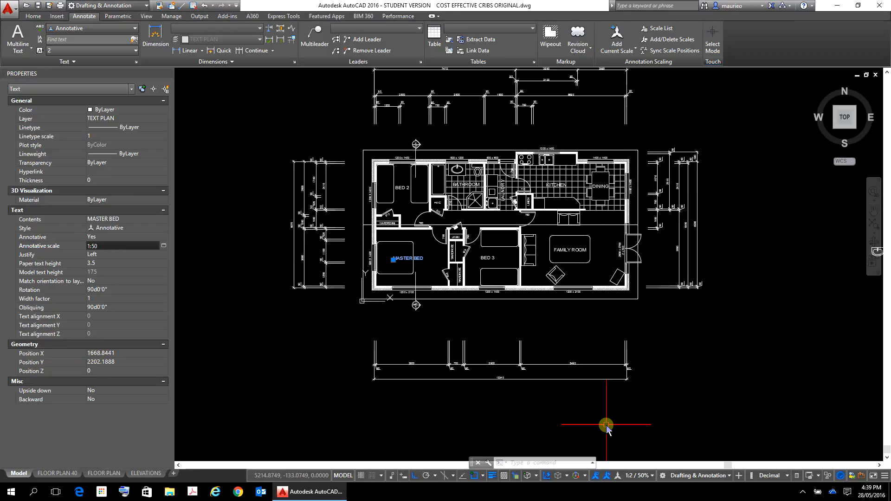
pyautogui.click(596, 476)
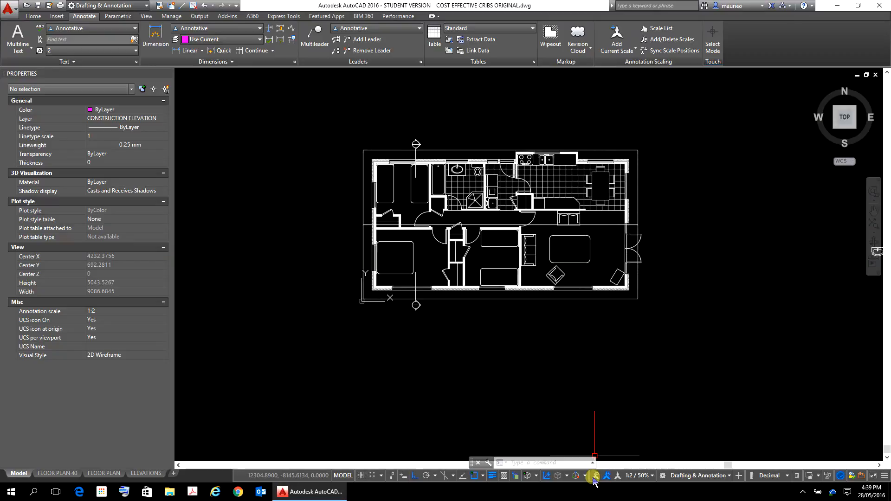
pyautogui.click(594, 478)
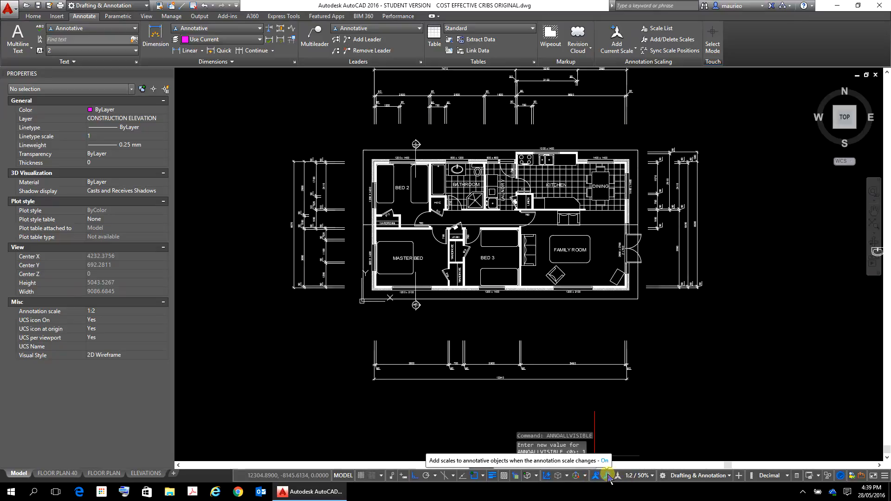
pyautogui.click(607, 476)
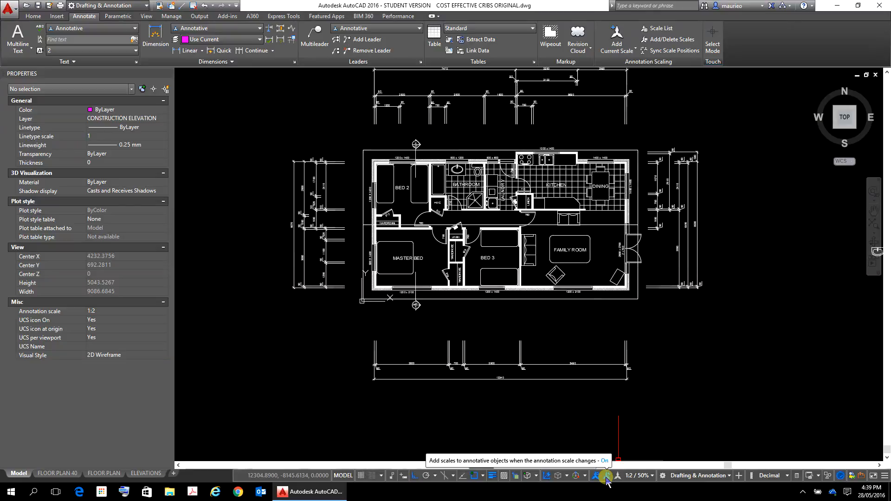
pyautogui.click(607, 478)
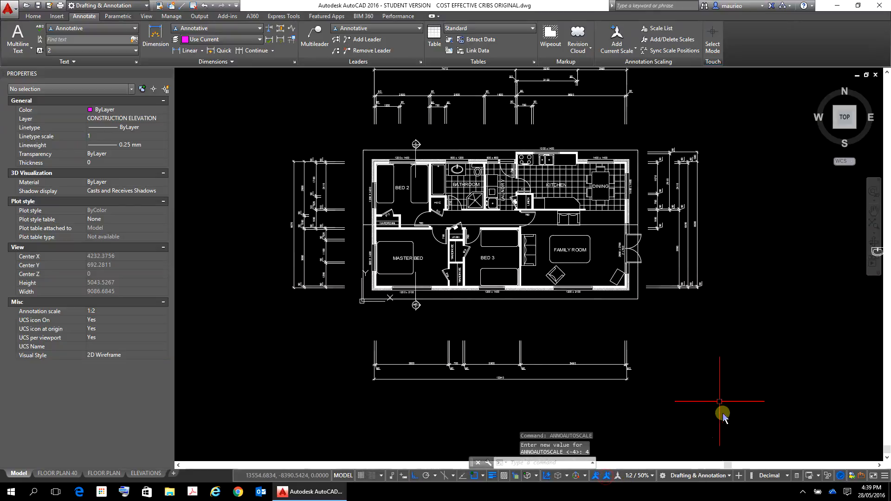
# Set the model space annotation scale to 1:40 so the annotative texts and dimensions receive that scale
pyautogui.click(653, 476)
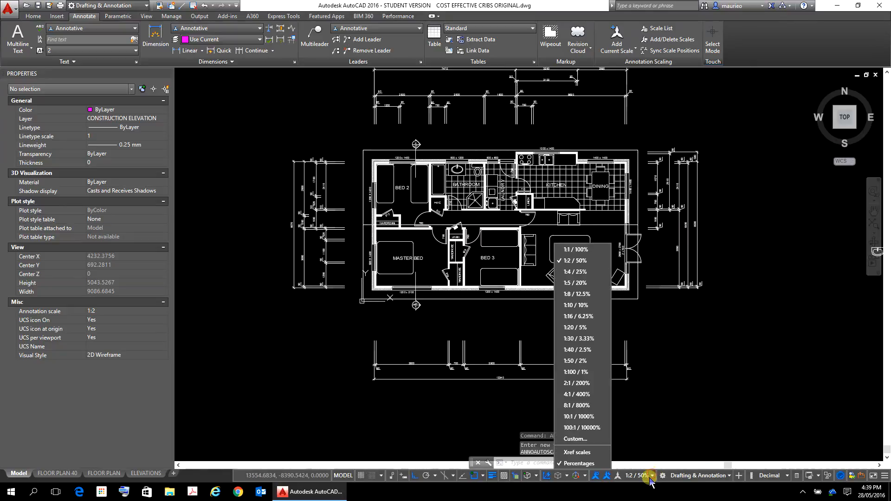
pyautogui.click(573, 350)
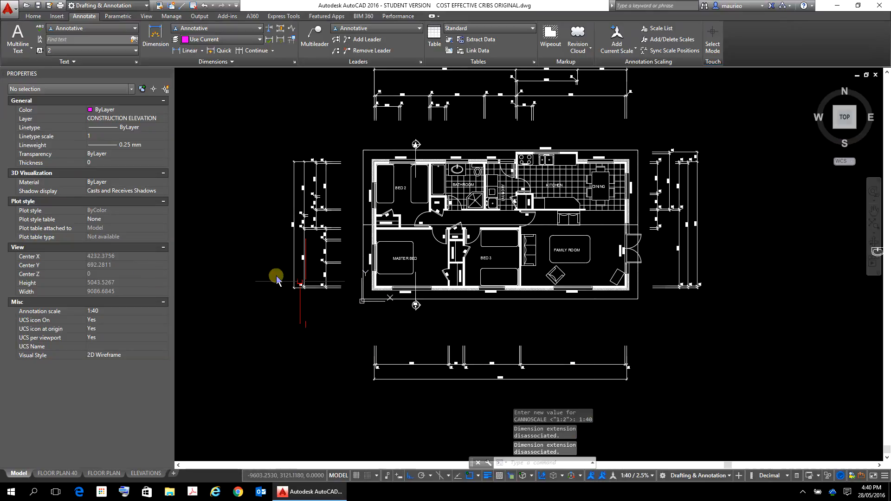
# Check the MASTER BED text's list of annotation object scales after the 1:40 change
pyautogui.scroll(4, 410, 238)
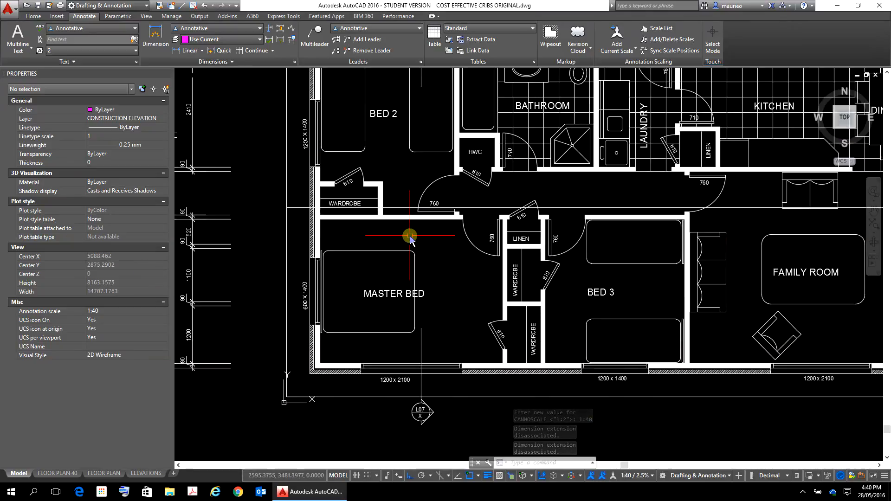
pyautogui.click(392, 290)
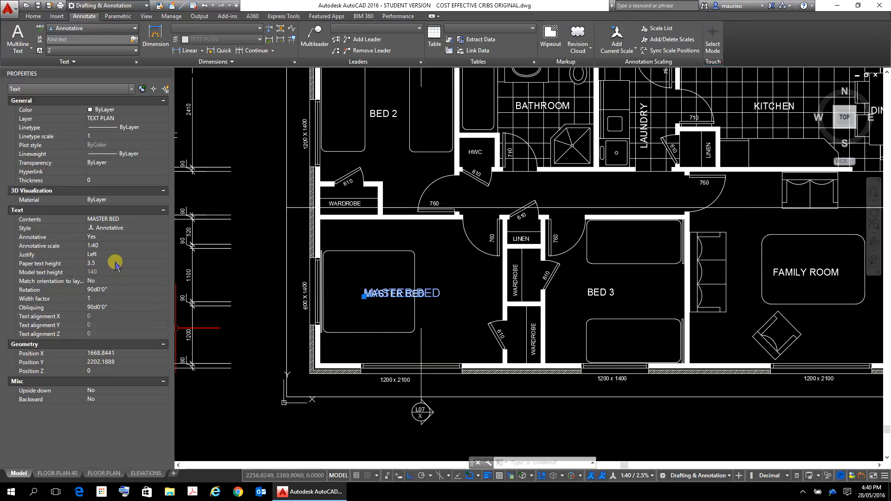
pyautogui.click(163, 246)
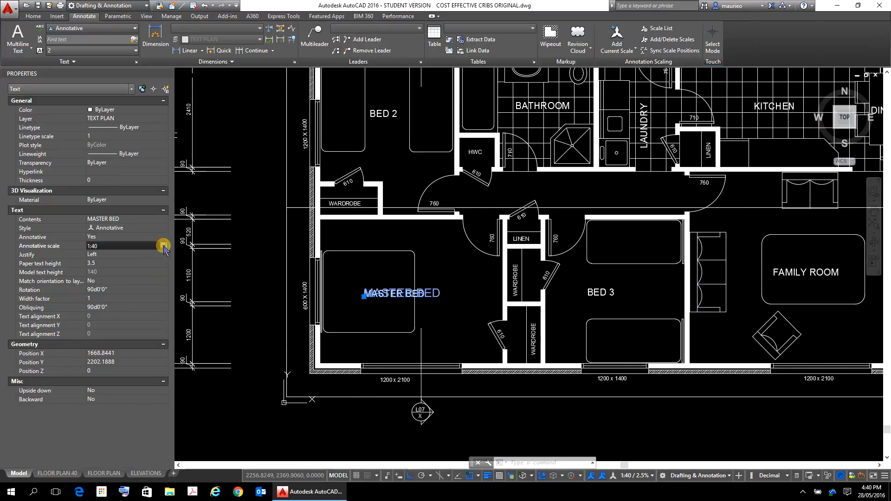
pyautogui.click(164, 246)
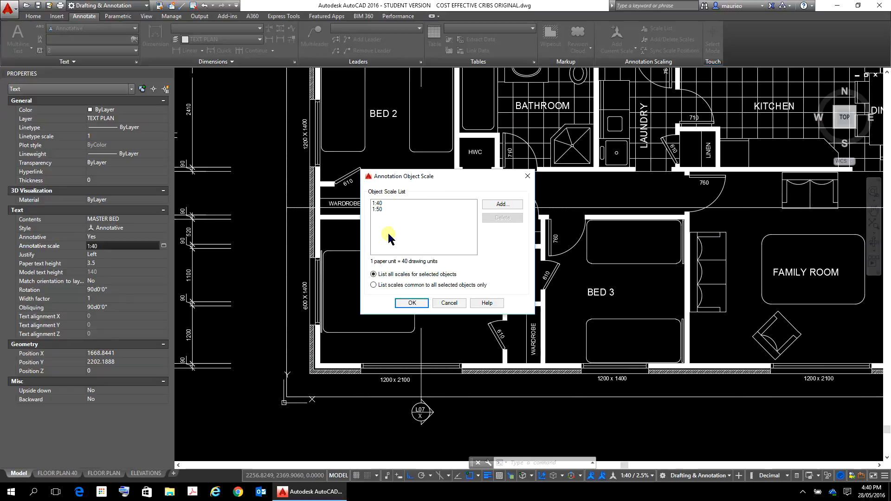
pyautogui.click(412, 303)
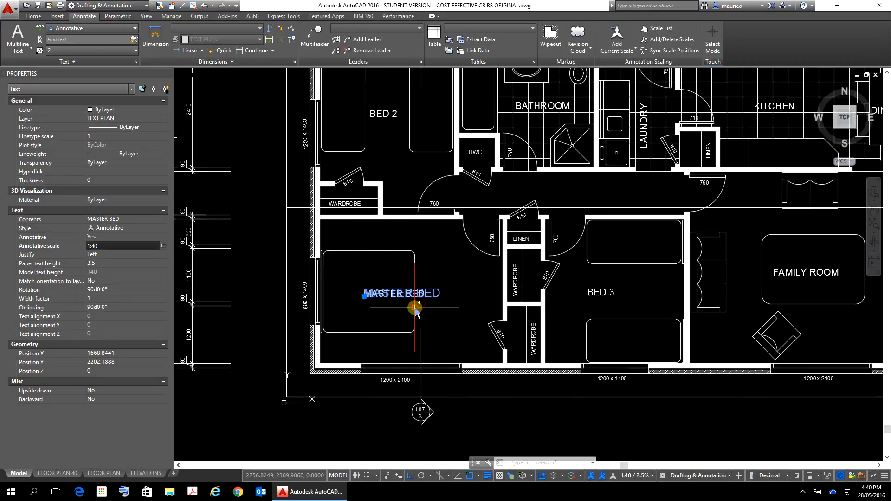
# Activate the viewport on the FLOOR PLAN 40 layout and unlock it
pyautogui.click(65, 474)
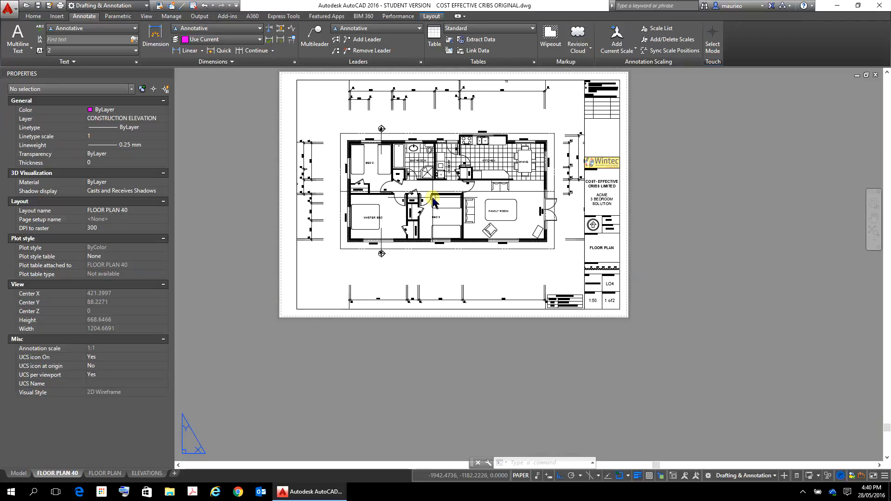
pyautogui.click(521, 475)
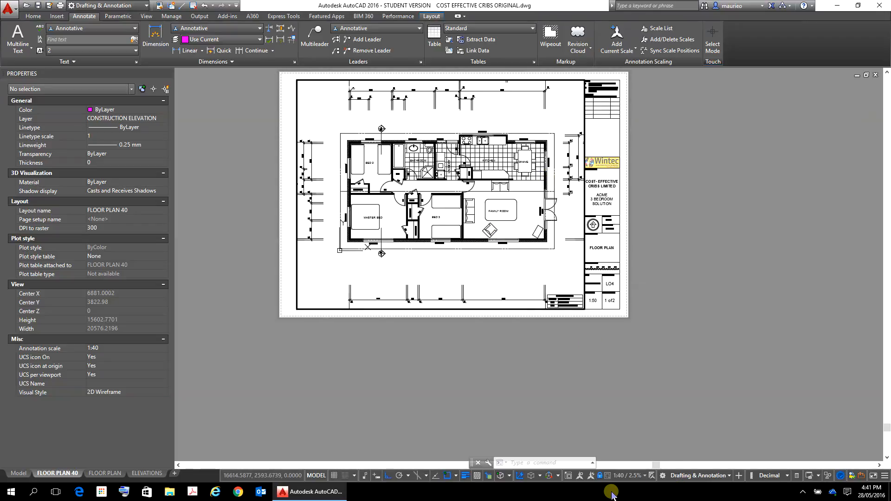
pyautogui.click(600, 476)
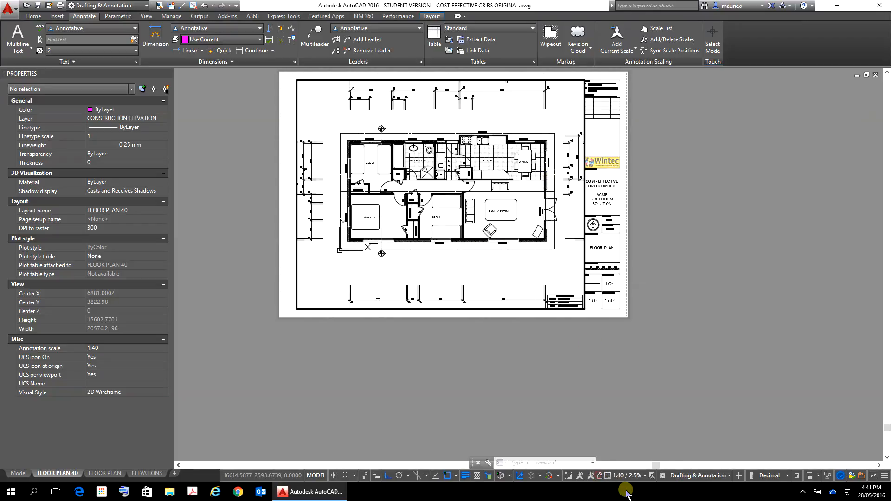
# Preview the floor plan viewport at 1:50 and 1:100 scale and return it to 1:40
pyautogui.click(646, 475)
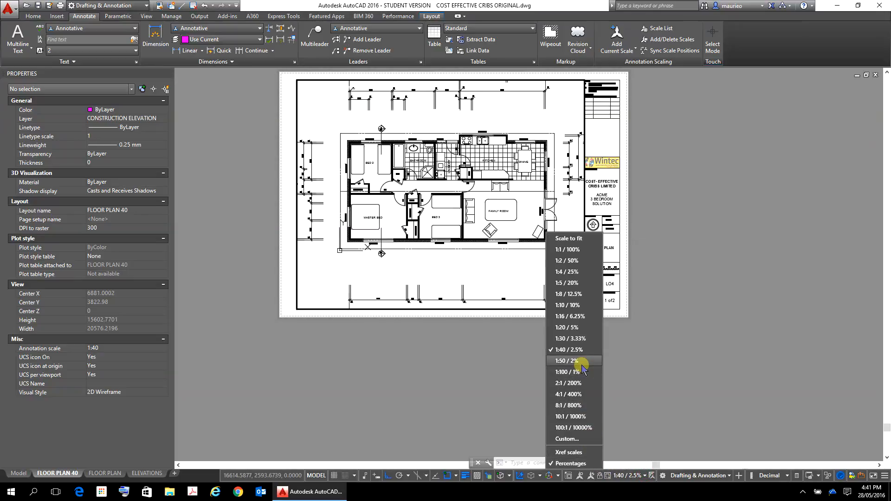
pyautogui.click(568, 362)
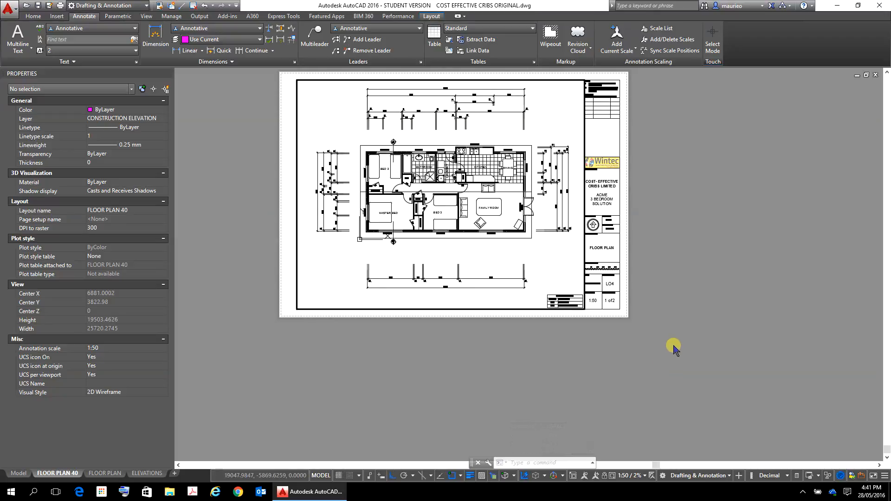
pyautogui.click(645, 476)
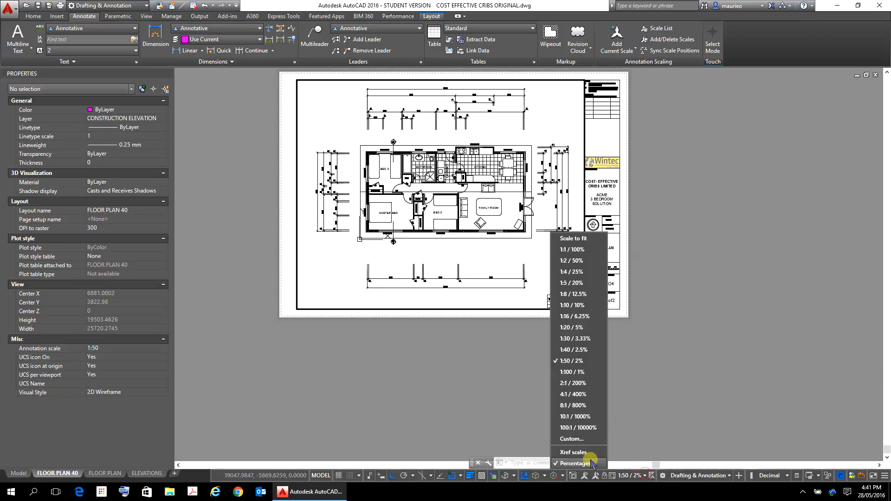
pyautogui.click(571, 372)
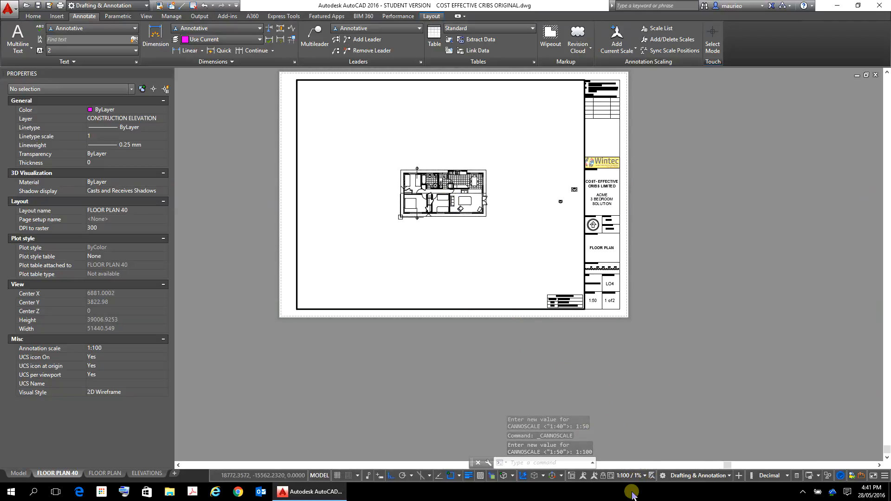
pyautogui.click(646, 477)
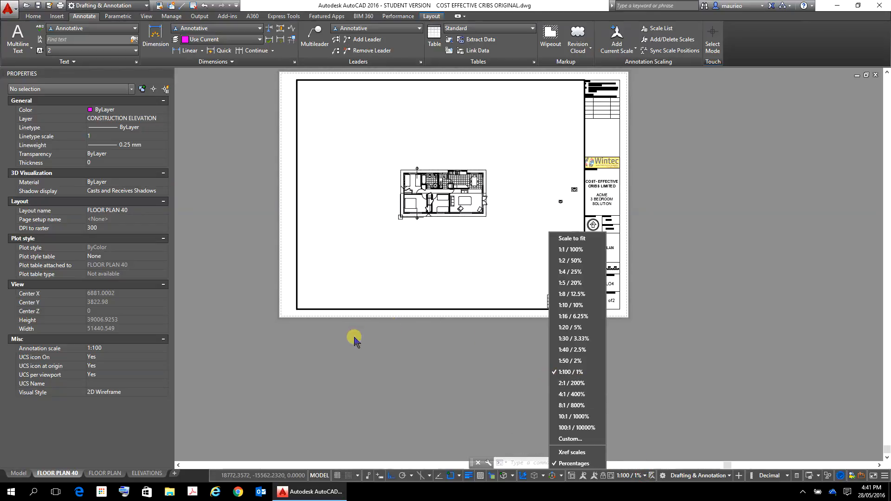
pyautogui.click(575, 351)
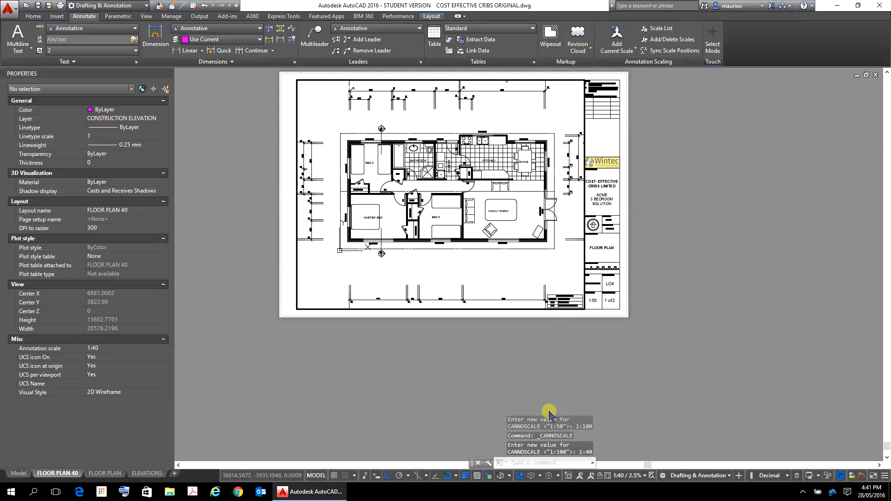
# Switch to model space and set its annotation scale to 1:100
pyautogui.click(19, 474)
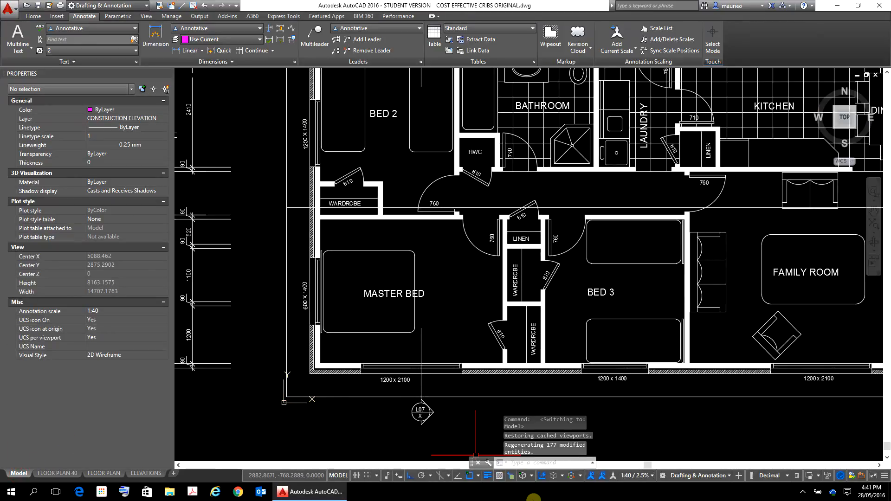
pyautogui.click(654, 476)
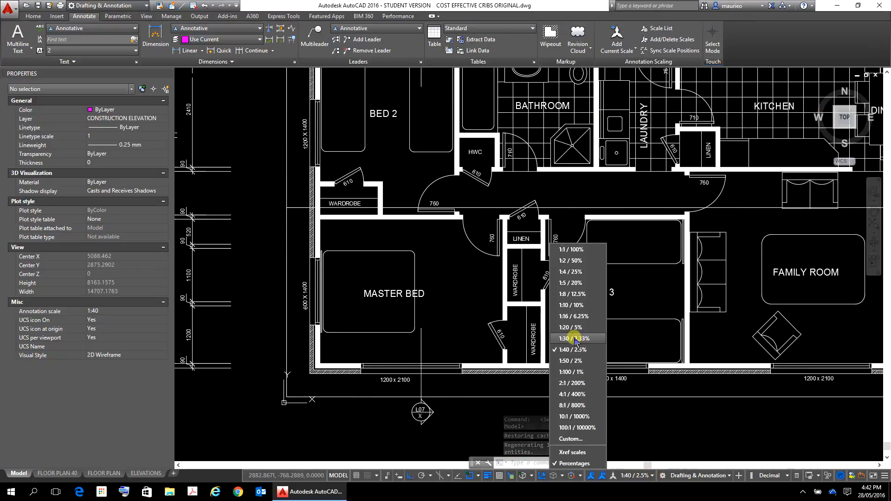
pyautogui.click(574, 372)
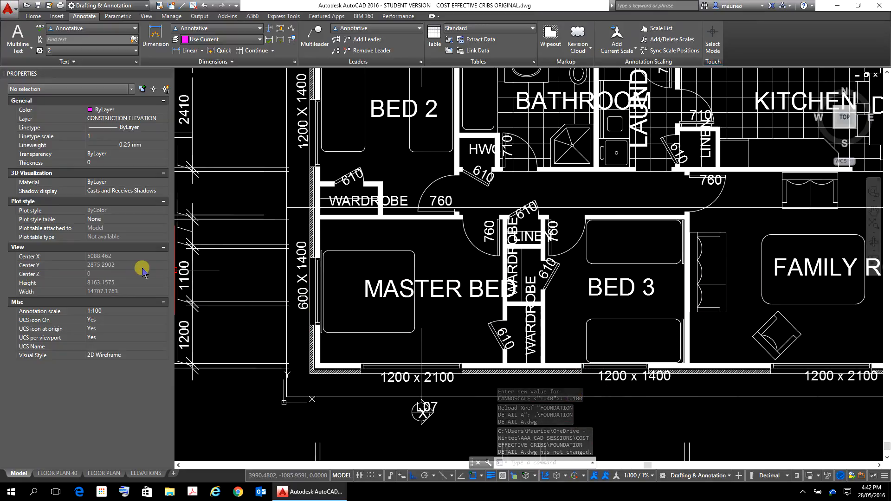
# Move the 1:100 representation of the MASTER BED text straight up by about 630 units
pyautogui.click(370, 289)
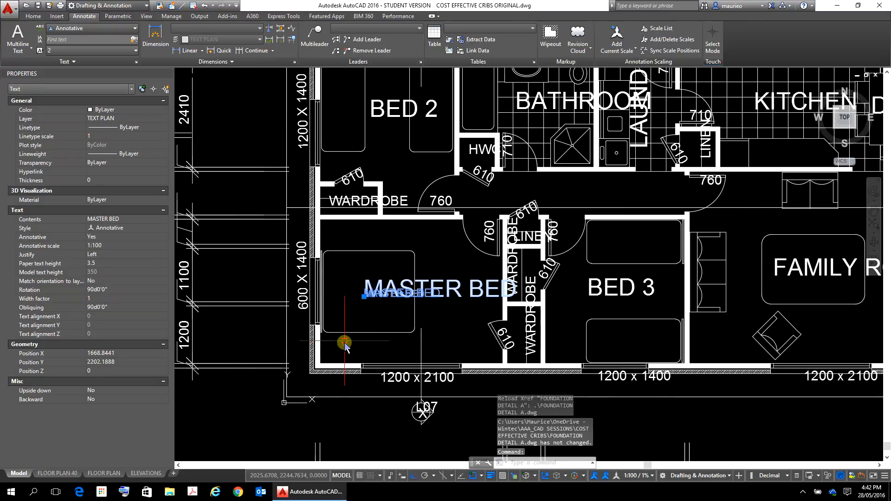
pyautogui.click(364, 298)
pyautogui.click(355, 268)
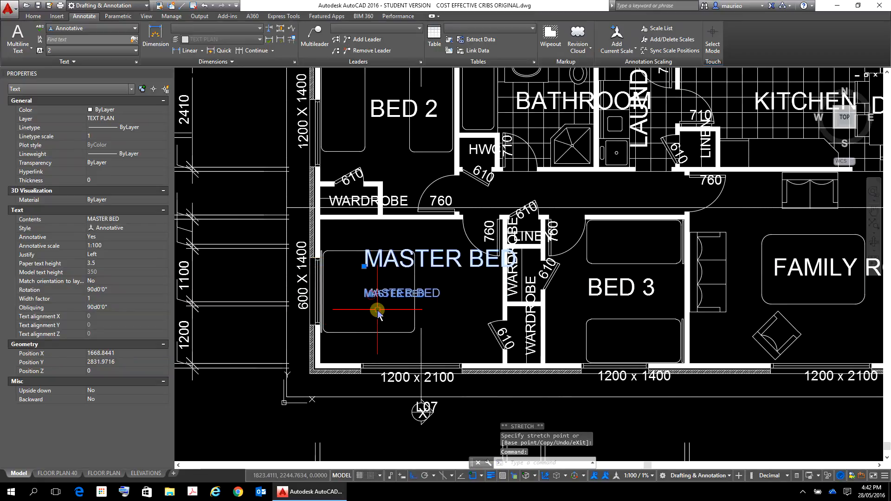
# Set the annotation scale to 1:50 and move that representation of the MASTER BED text down by about 458 units
pyautogui.click(632, 476)
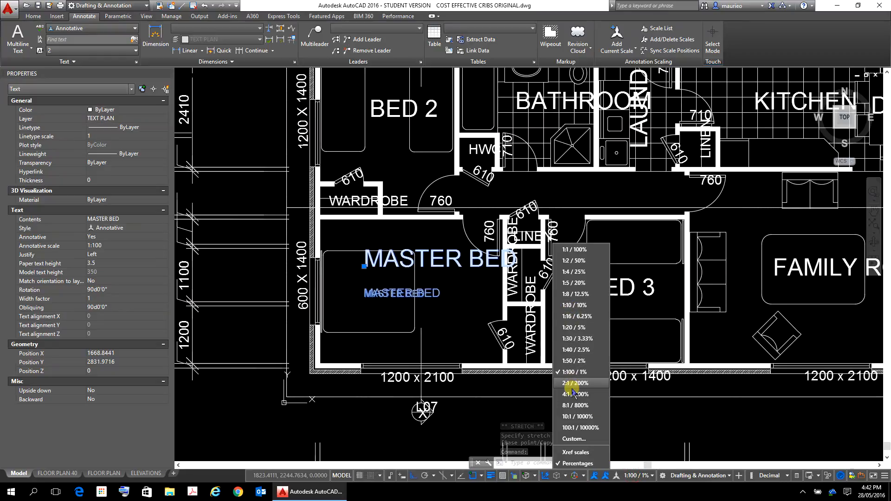
pyautogui.click(572, 364)
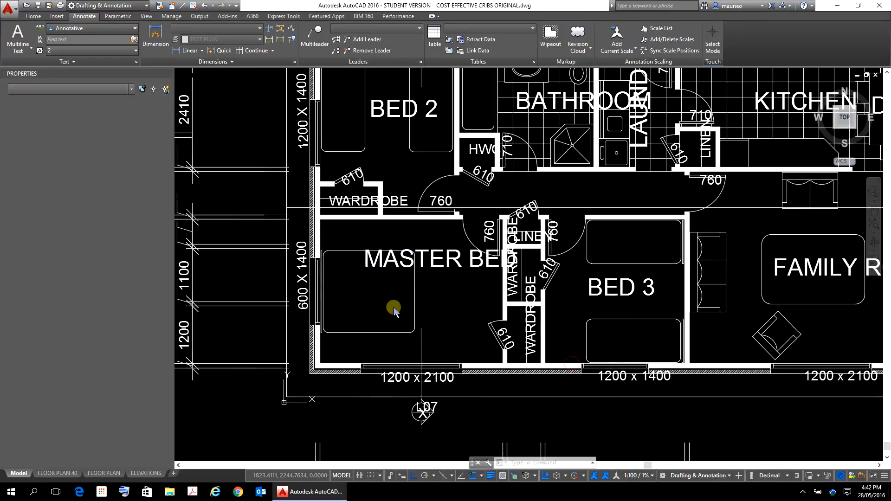
pyautogui.click(372, 297)
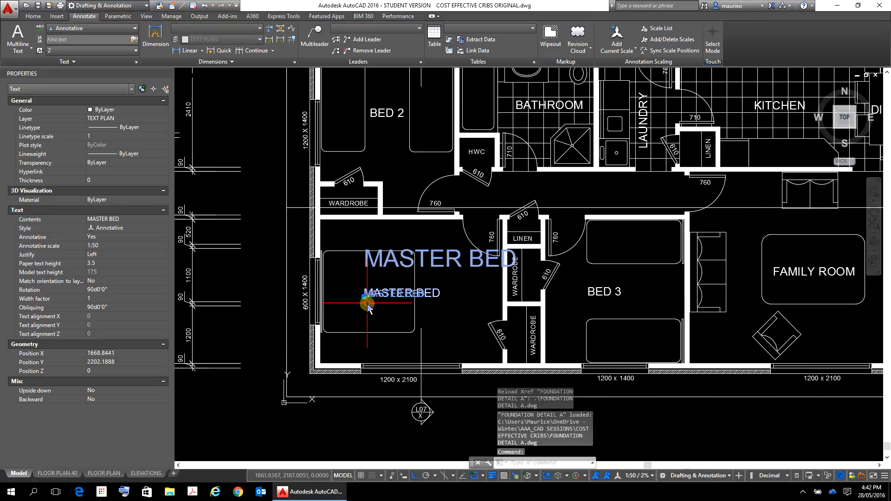
pyautogui.click(367, 303)
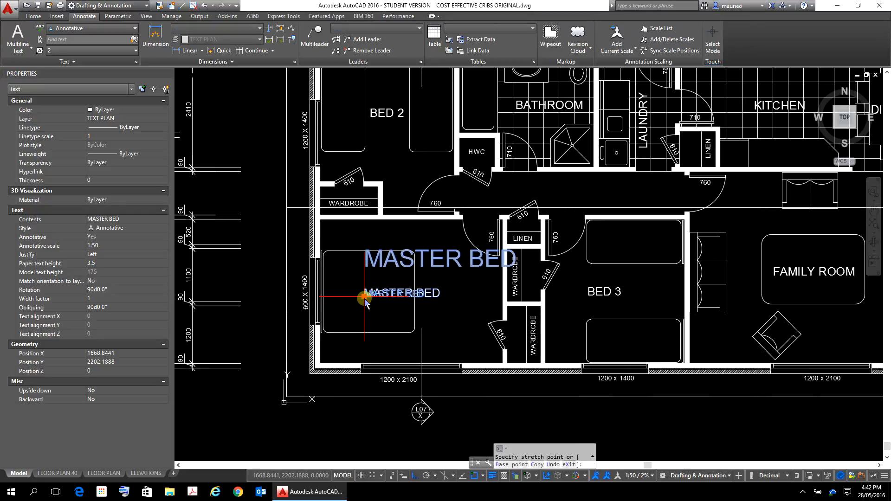
pyautogui.click(368, 323)
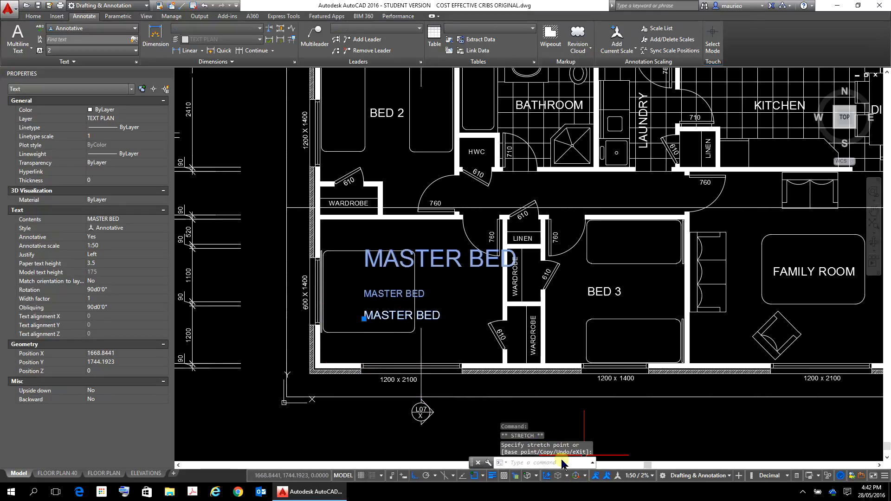
# At annotation scale 1:40, move the MASTER BED text down by about 1132 units and sync its other scale representations to that position
pyautogui.click(653, 476)
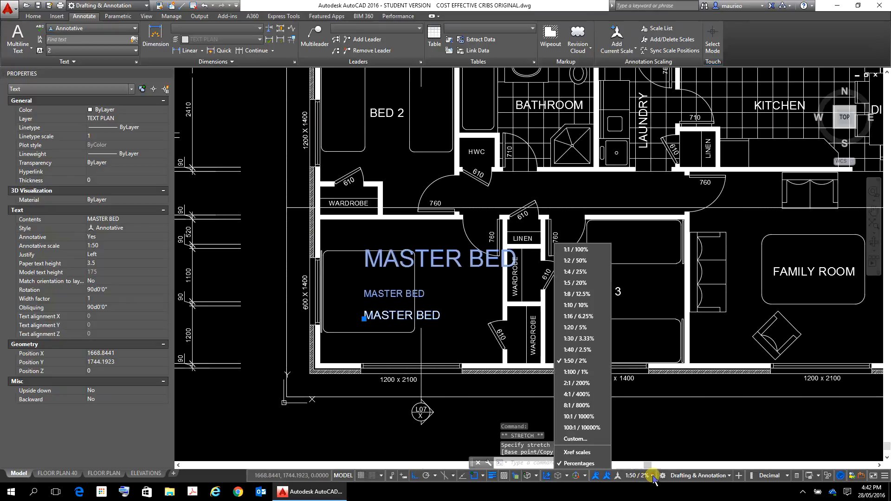
pyautogui.click(578, 351)
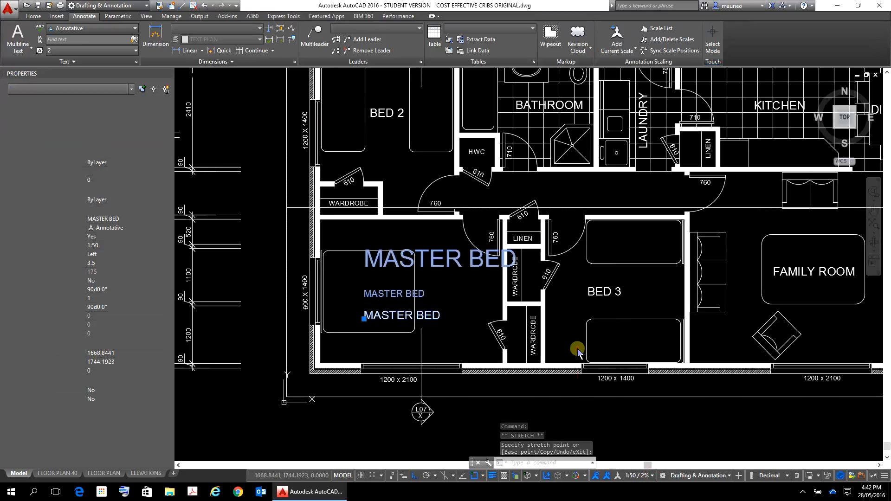
pyautogui.click(361, 303)
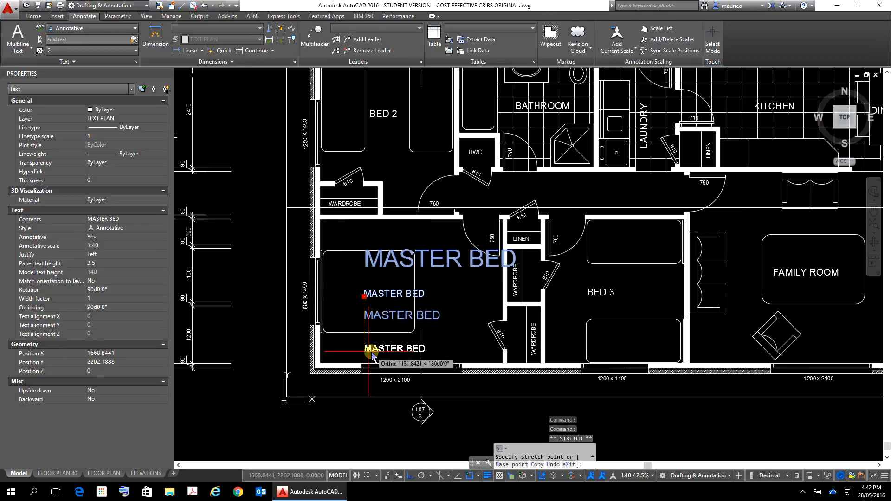
pyautogui.click(370, 355)
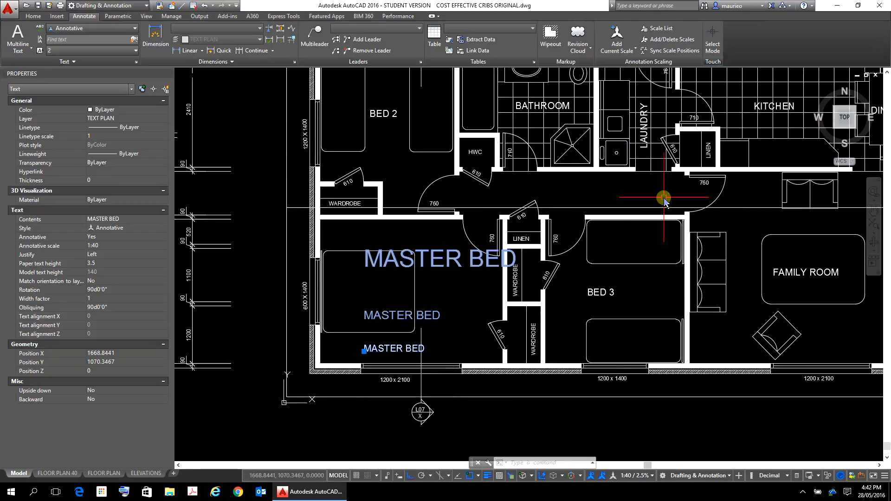
pyautogui.click(687, 51)
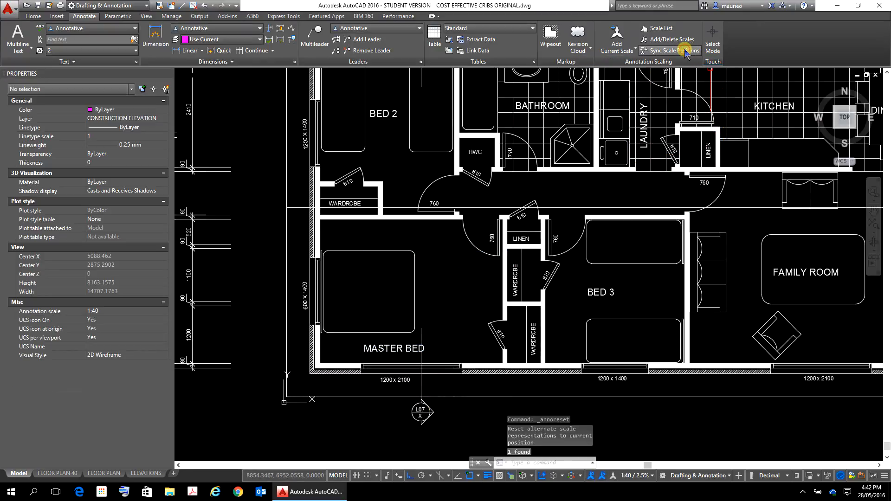
# Move the 1:40 MASTER BED text up by about 1174 units to mid-room, sync its scale positions and check them
pyautogui.click(374, 356)
pyautogui.click(365, 352)
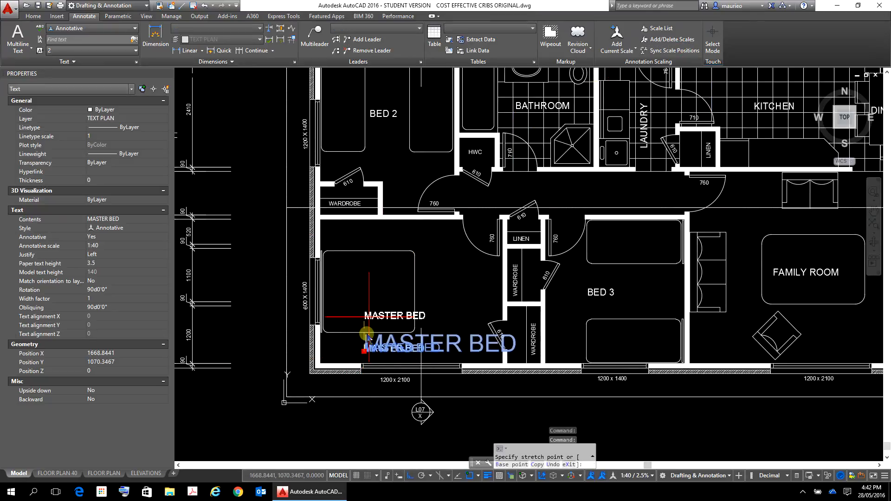
pyautogui.click(367, 298)
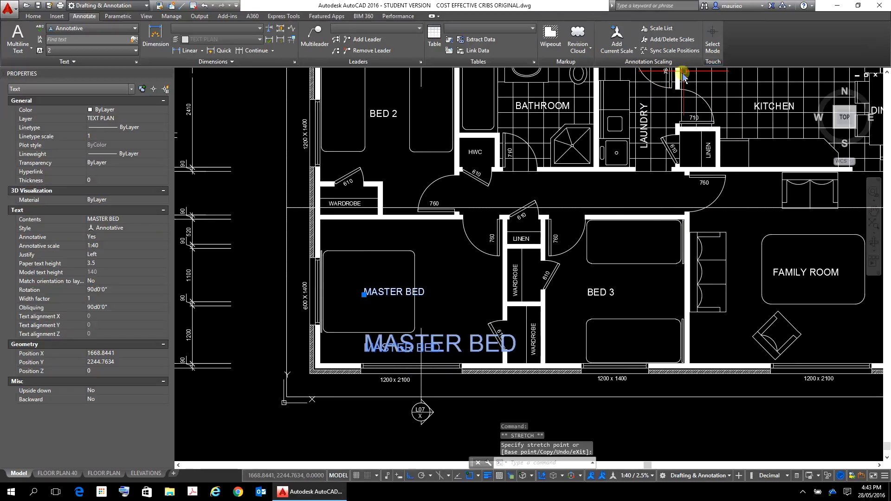
pyautogui.click(683, 51)
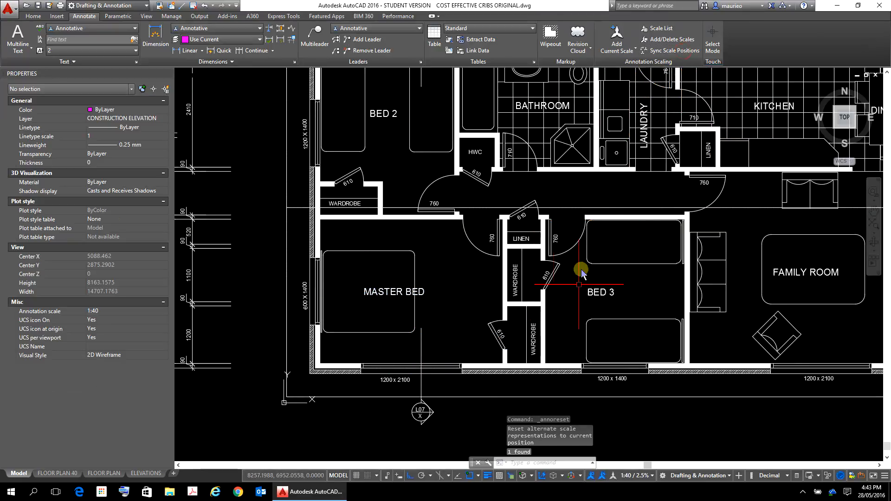
pyautogui.click(370, 293)
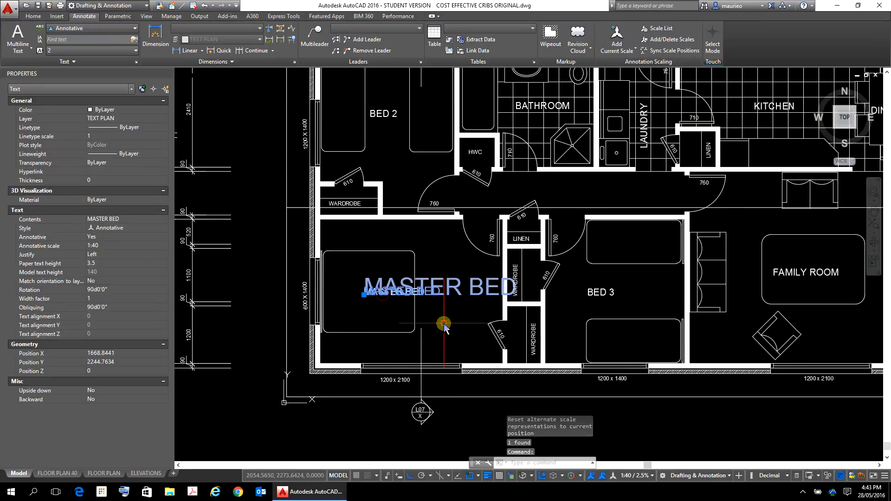
pyautogui.press('Escape')
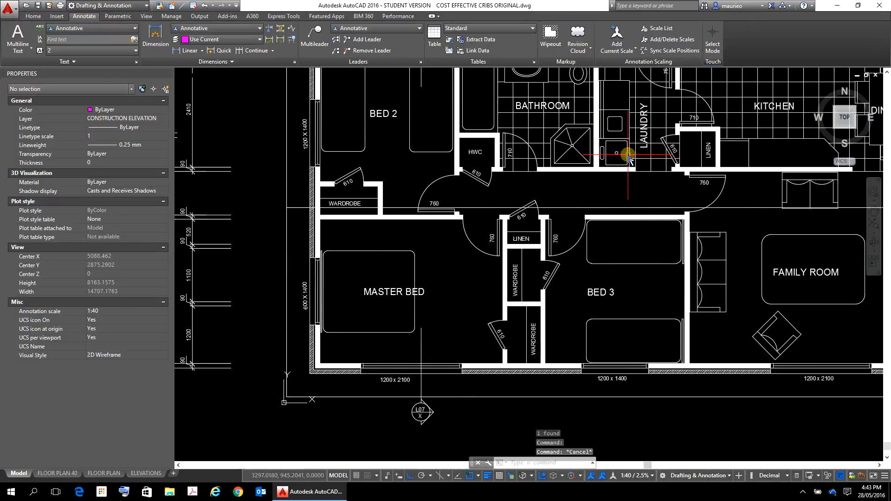
# Review the drawing's list of available annotation scales, then close it without making changes
pyautogui.click(670, 37)
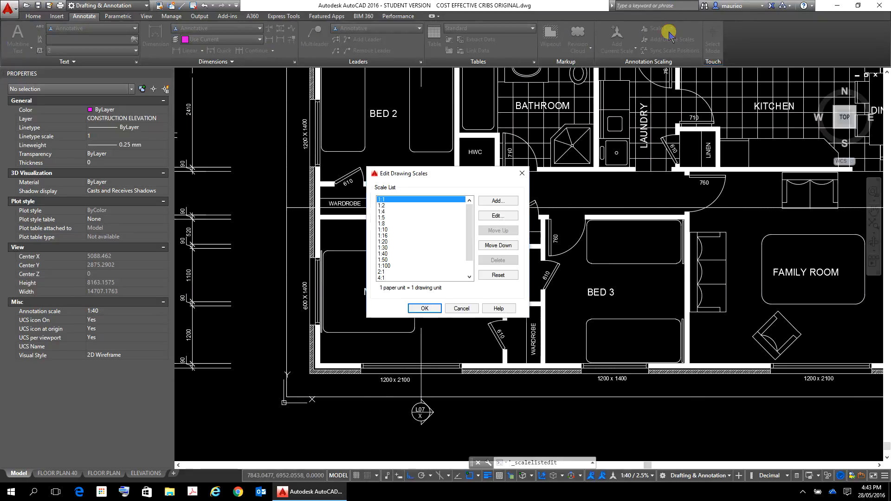
pyautogui.moveTo(470, 228)
pyautogui.mouseDown()
pyautogui.moveTo(470, 287)
pyautogui.moveTo(471, 231)
pyautogui.mouseUp()
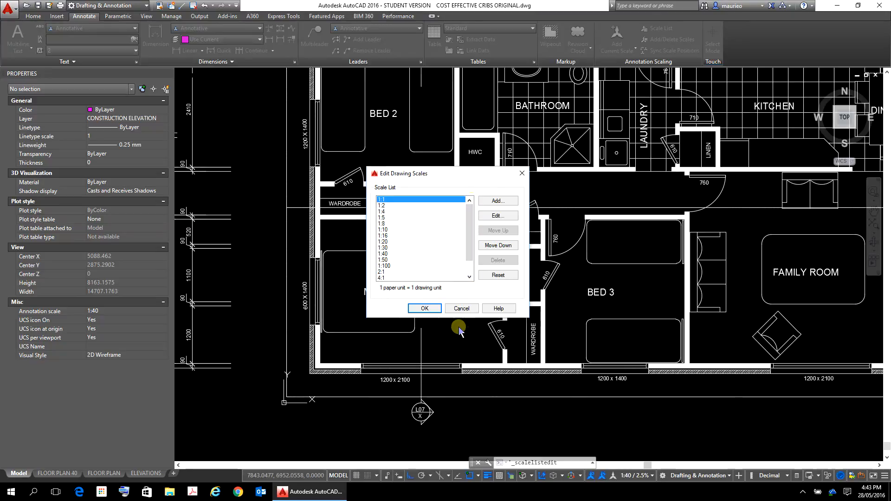
pyautogui.click(430, 309)
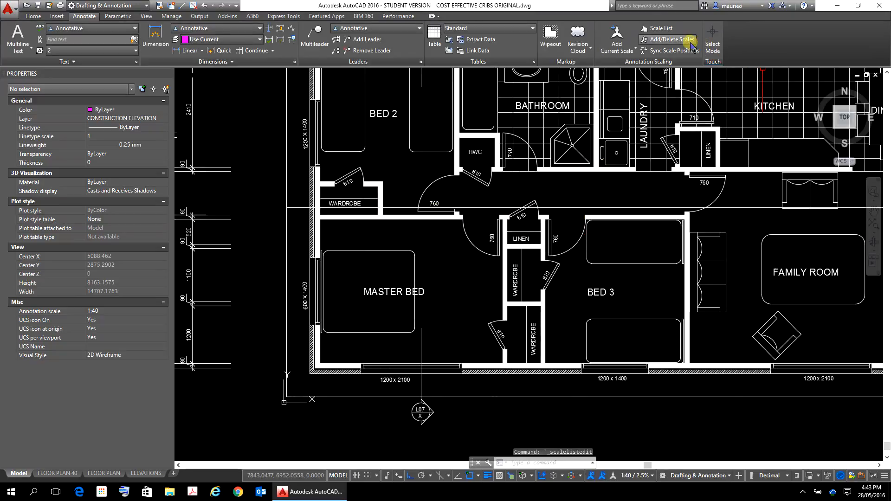
pyautogui.click(672, 41)
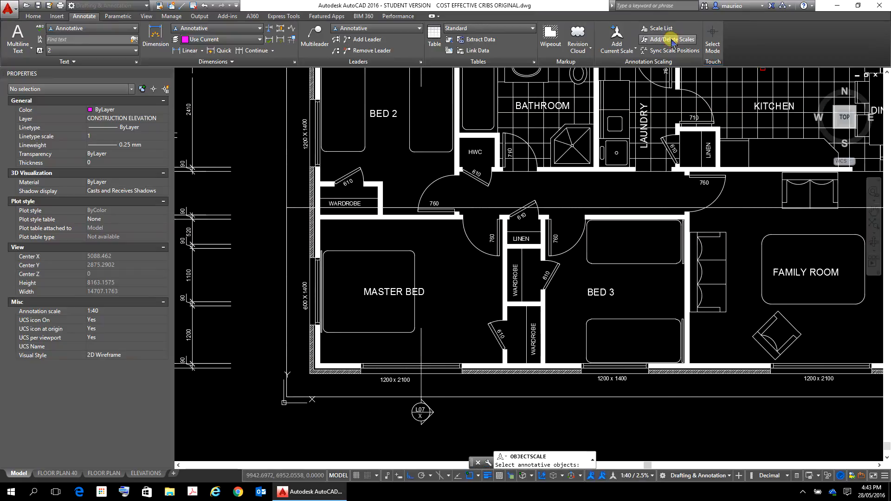
pyautogui.click(647, 43)
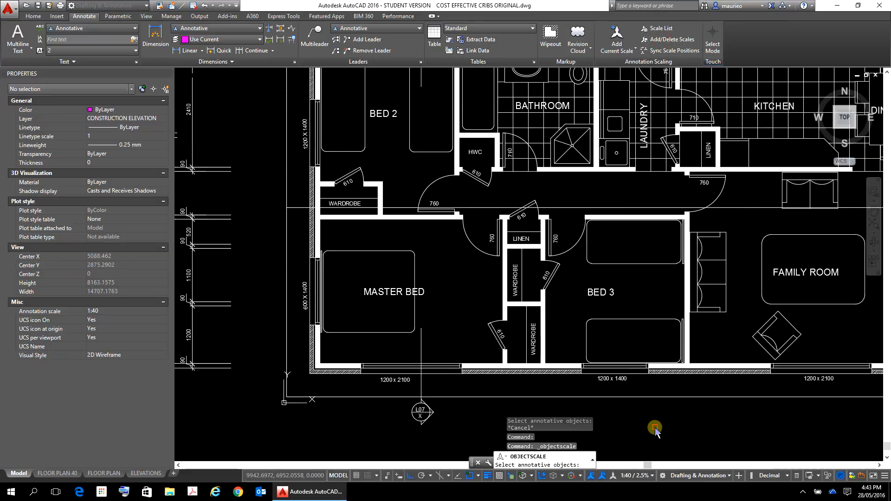
pyautogui.click(613, 294)
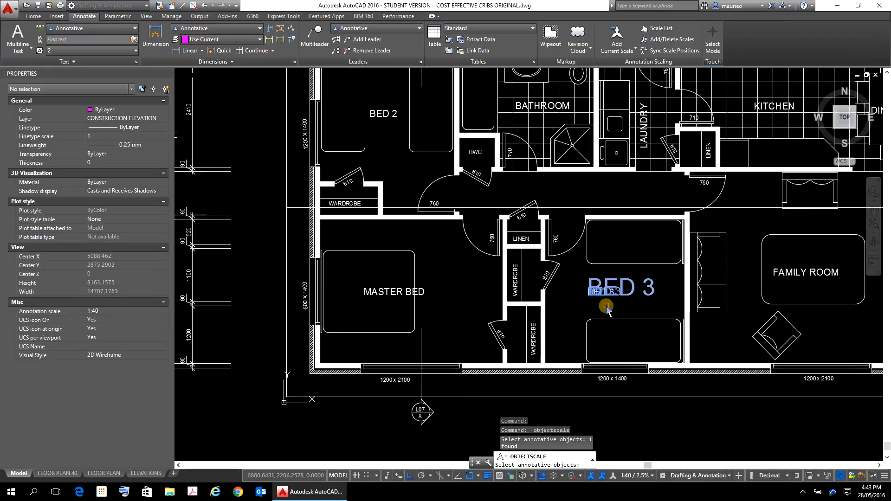
pyautogui.click(614, 293)
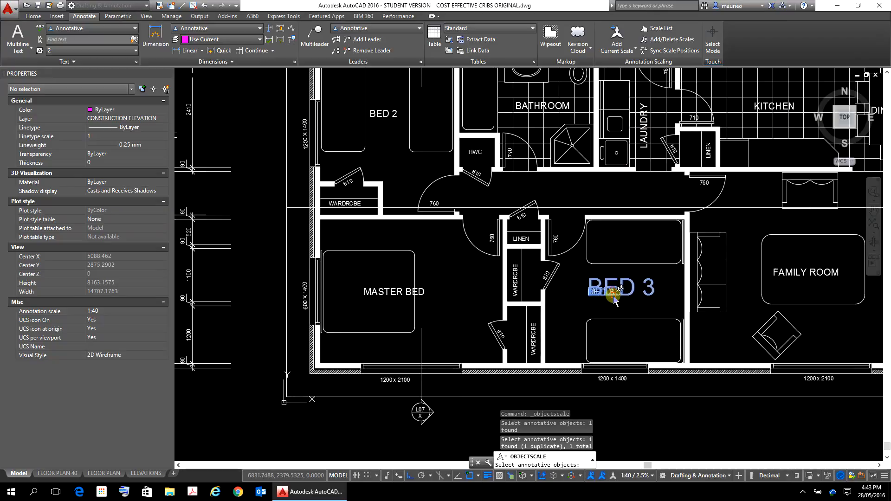
pyautogui.click(664, 50)
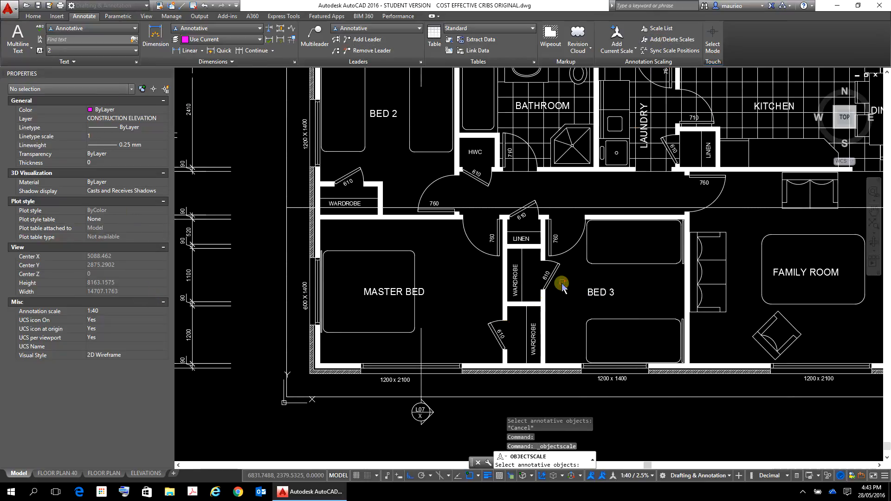
pyautogui.click(595, 297)
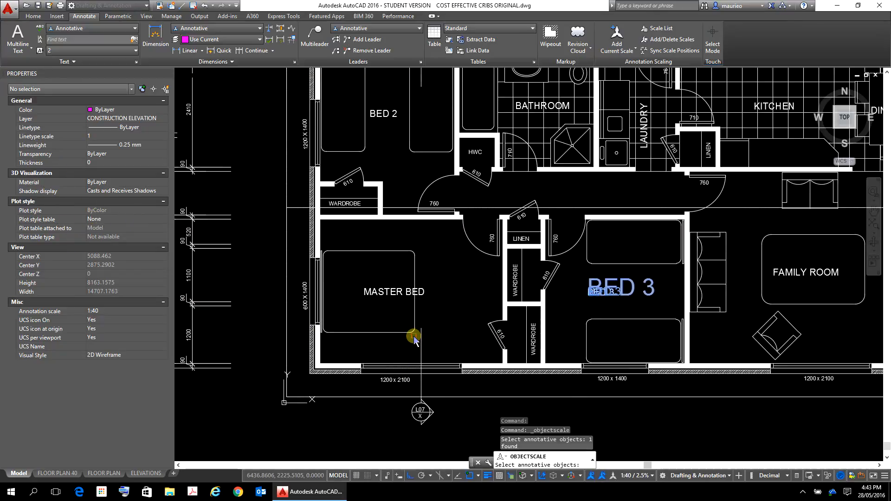
pyautogui.press('Escape')
pyautogui.press('Escape')
pyautogui.press('Escape')
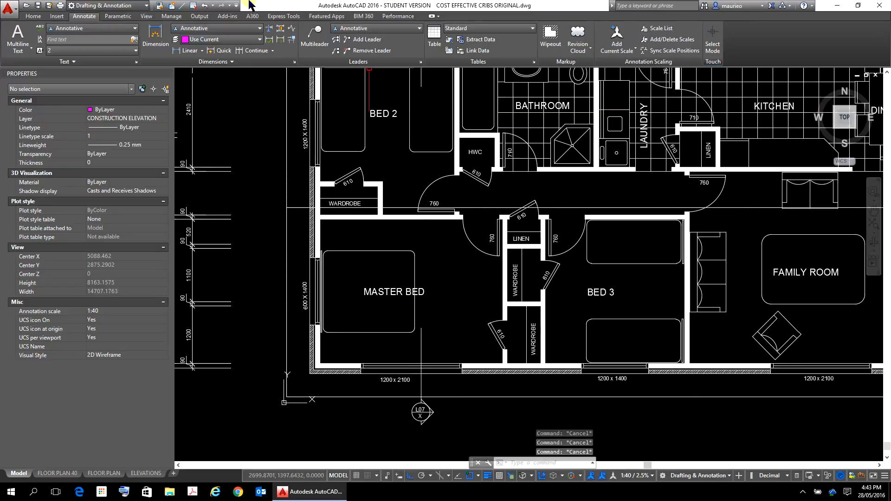
# Inspect the object scale list of the BED 3 text through its annotative scale property and close it
pyautogui.click(605, 293)
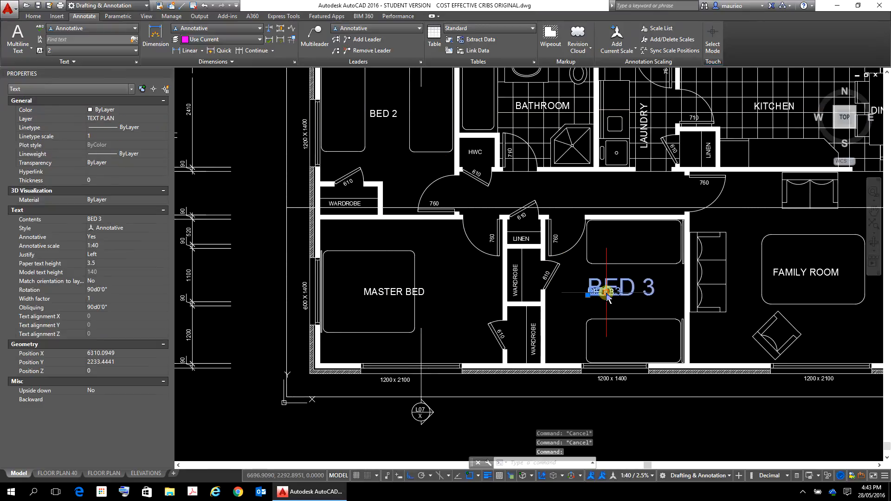
pyautogui.click(115, 245)
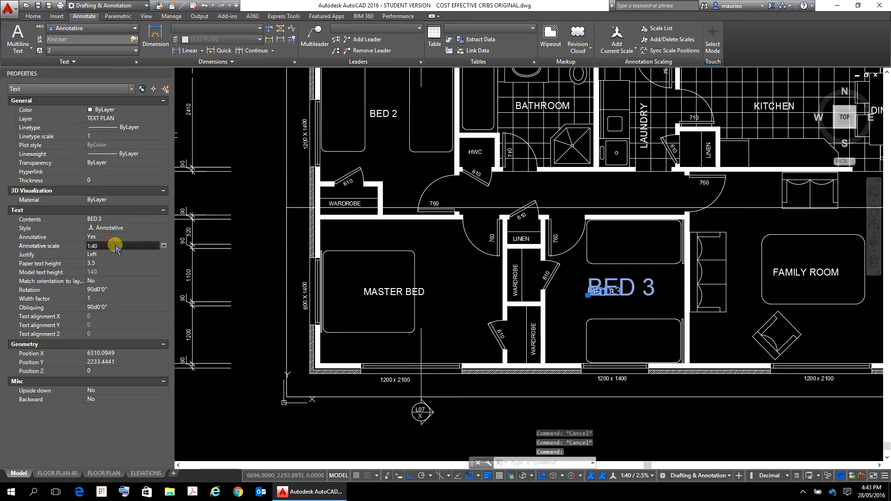
pyautogui.click(164, 246)
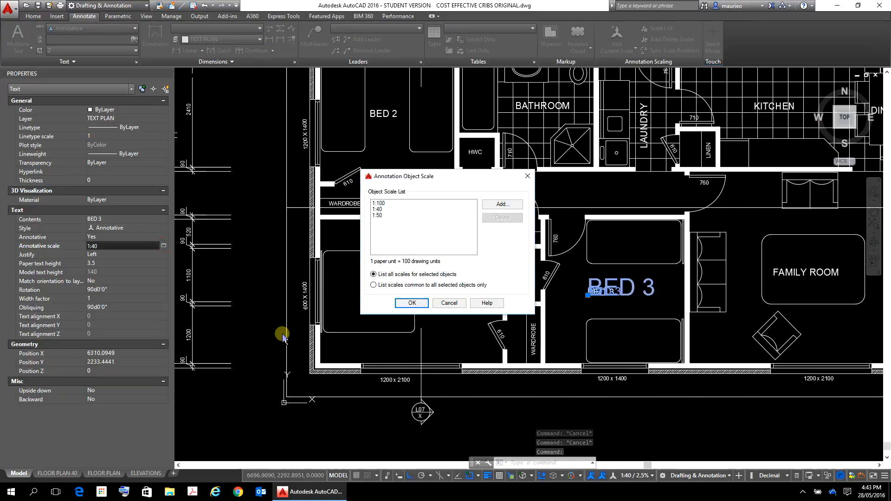
pyautogui.click(413, 303)
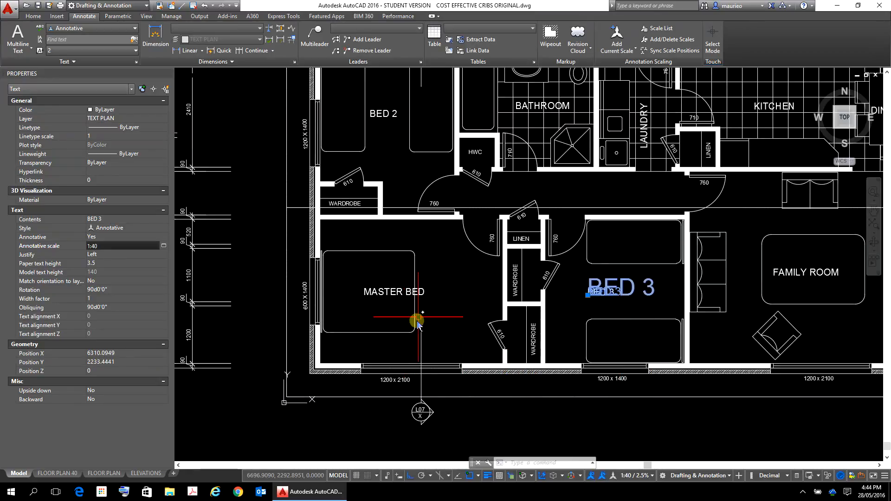
# Move the 1:40 representation of the MASTER BED text straight up by about 703 units
pyautogui.click(370, 293)
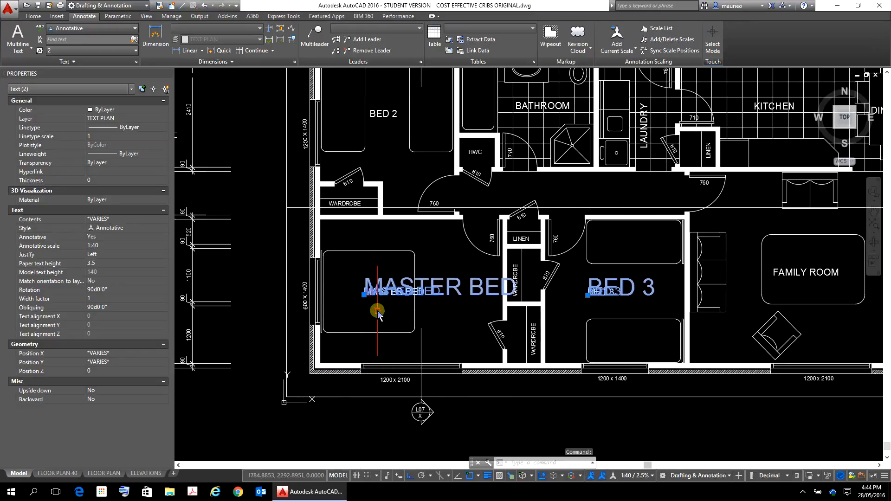
pyautogui.click(364, 295)
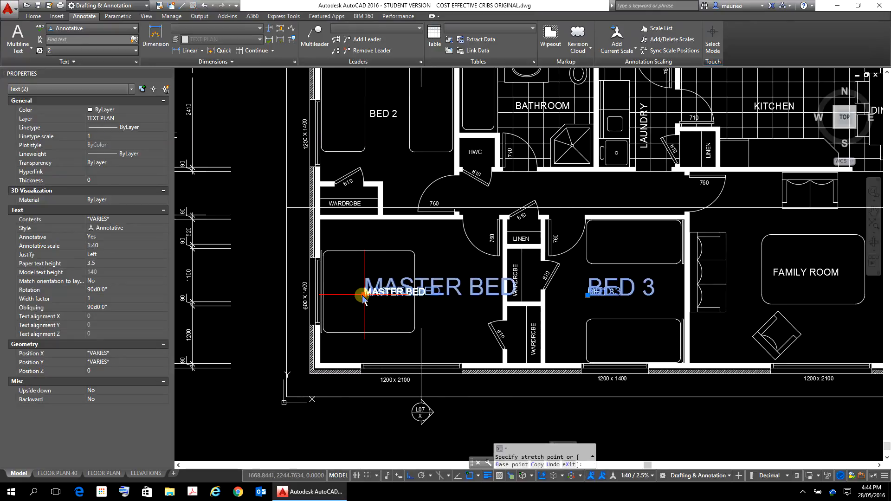
pyautogui.click(365, 260)
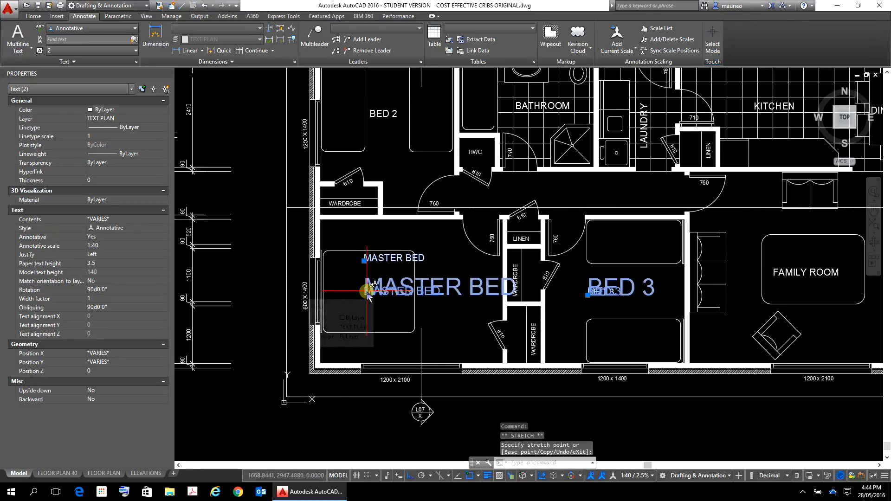
pyautogui.click(365, 292)
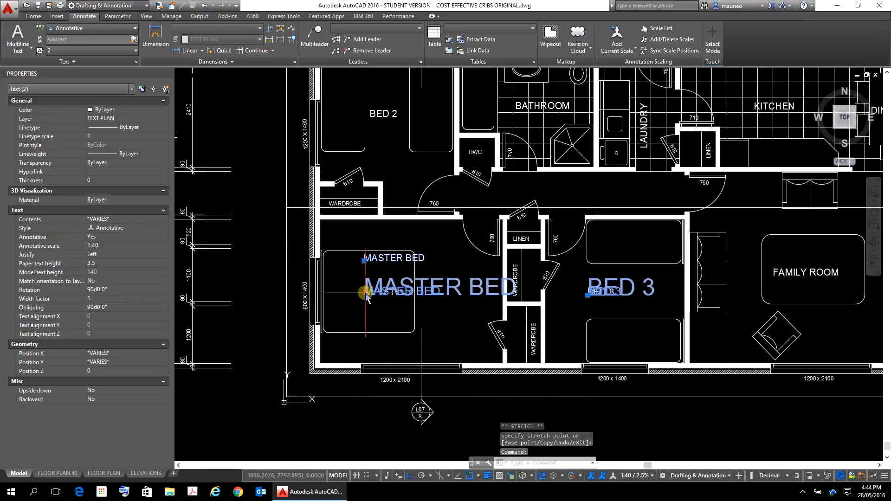
# Set the annotation scale to 1:50 and move that representation of the MASTER BED text straight down by about 943 units
pyautogui.click(636, 481)
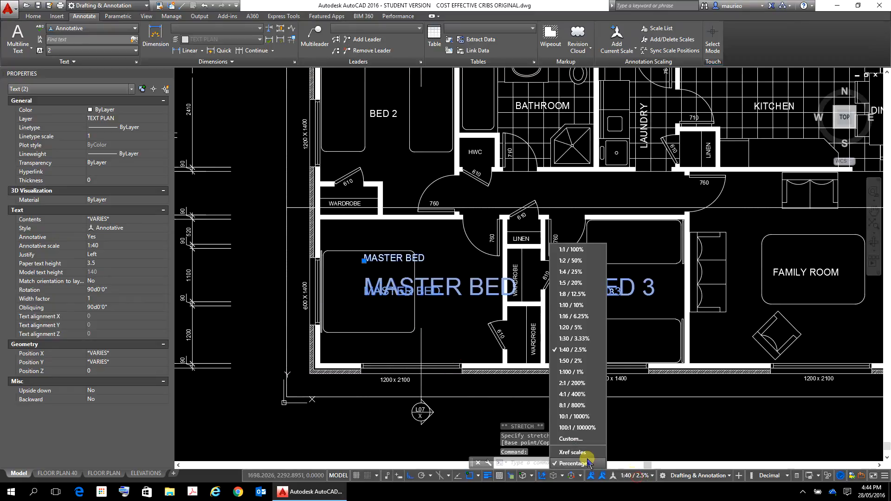
pyautogui.click(629, 477)
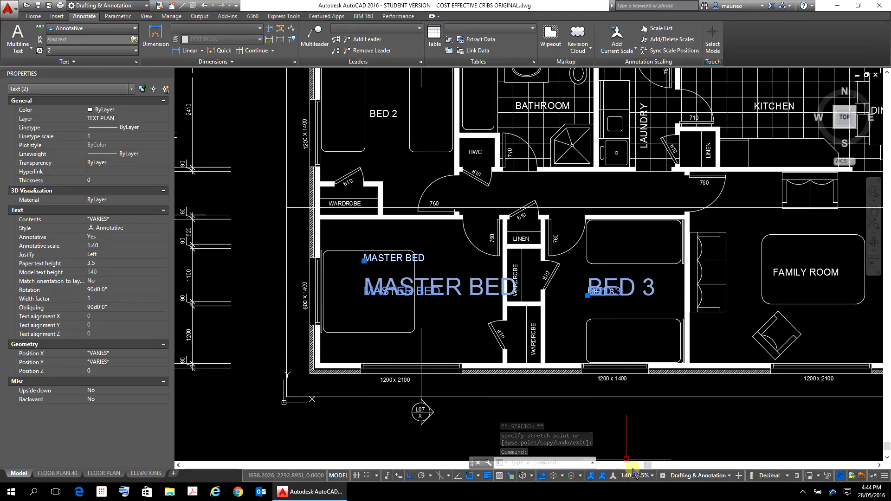
pyautogui.click(636, 481)
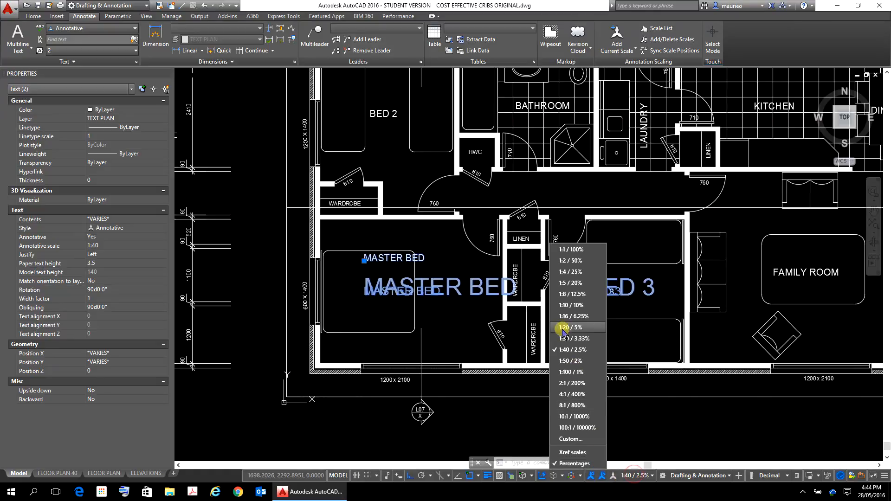
pyautogui.click(571, 362)
pyautogui.press('Escape')
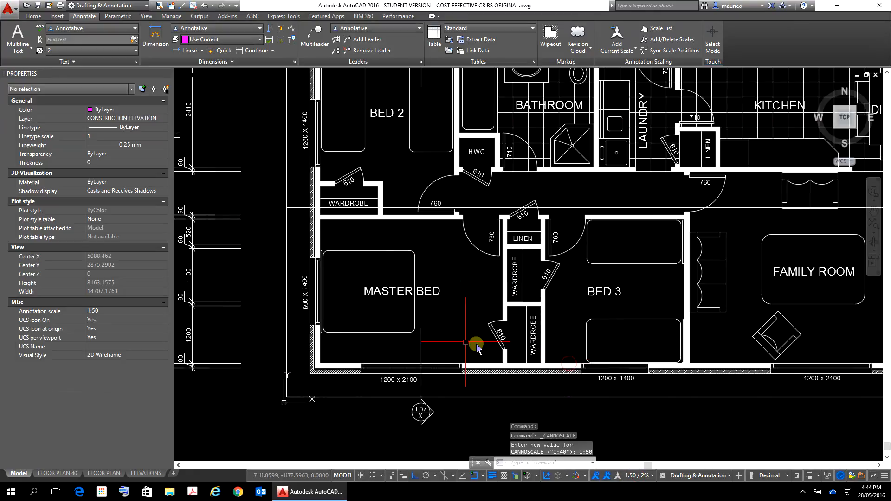
pyautogui.click(385, 293)
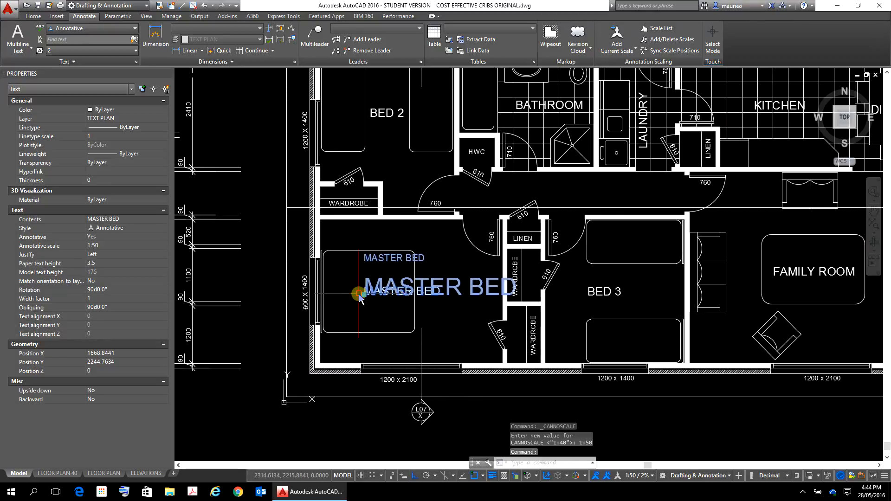
pyautogui.click(364, 294)
pyautogui.click(364, 339)
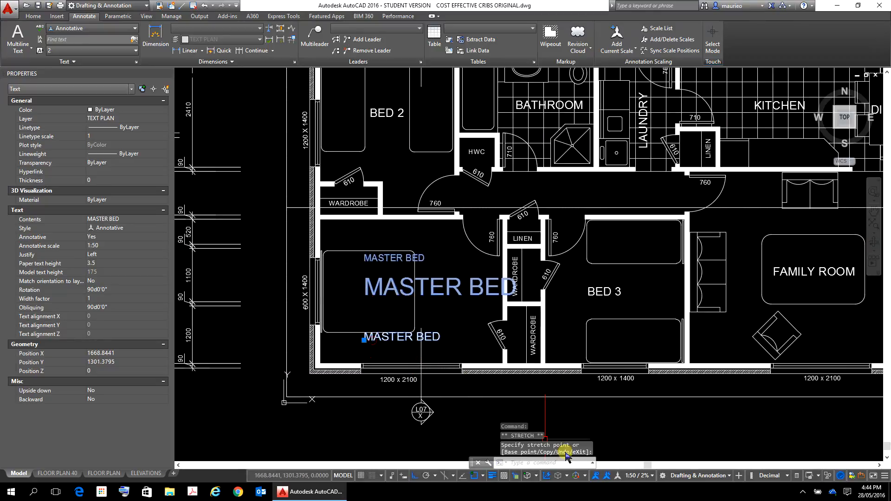
# Set the annotation scale to 1:40 and move the MASTER BED text up by a further 520 units or so
pyautogui.click(653, 476)
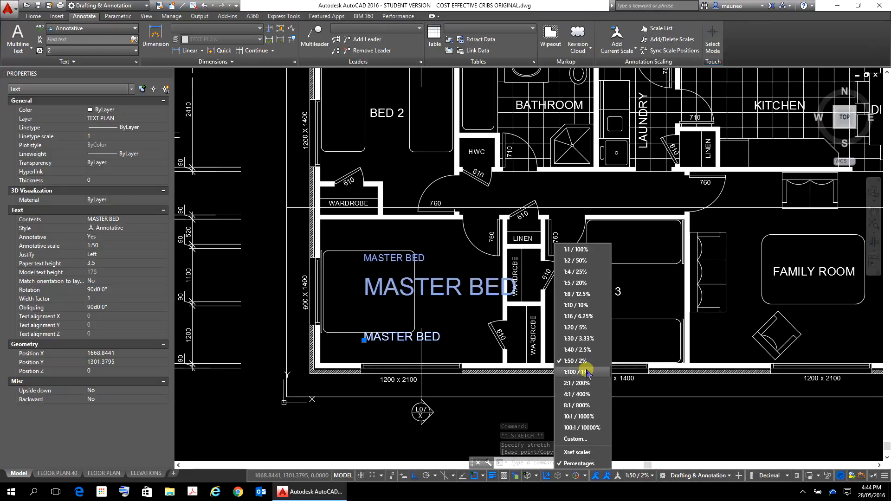
pyautogui.click(577, 349)
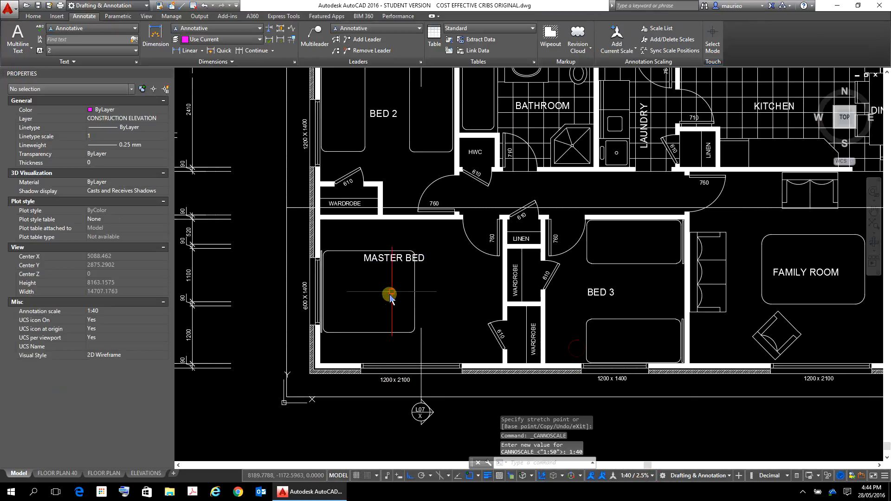
pyautogui.click(375, 258)
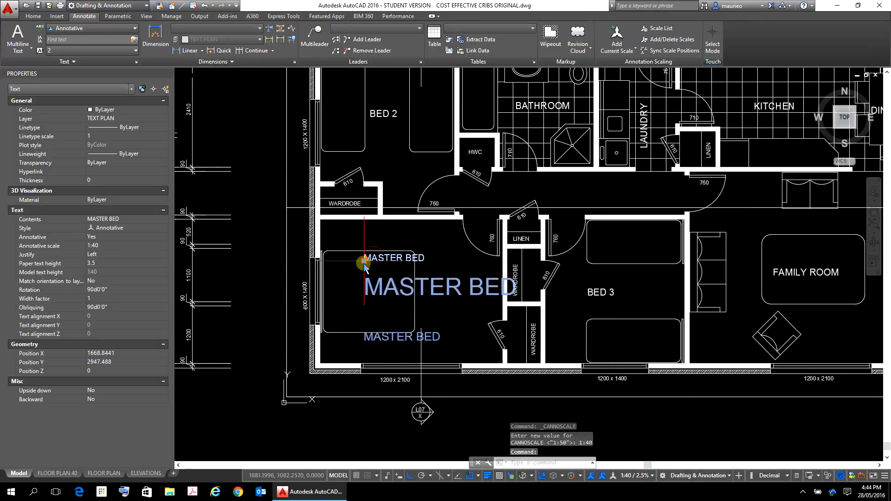
pyautogui.click(364, 261)
pyautogui.click(364, 235)
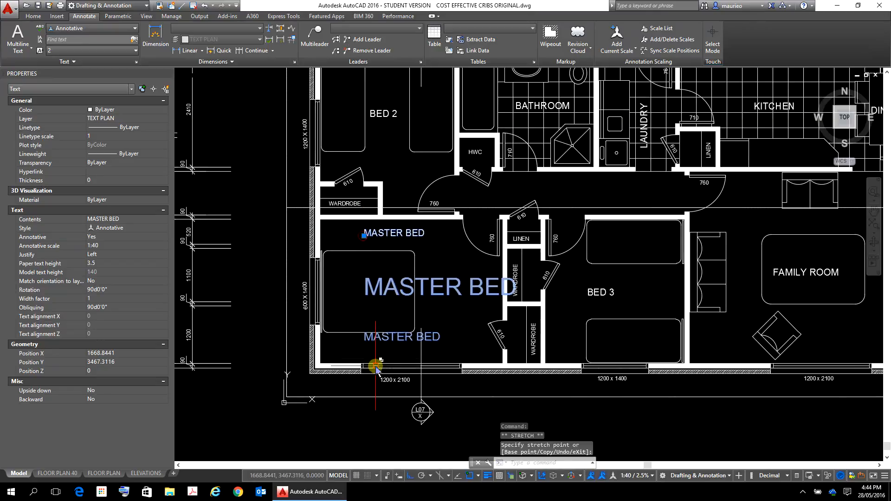
# Set the annotation scale to 1:100, move the MASTER BED text down by about 491 units, and reselect it to show its scale representations
pyautogui.click(652, 475)
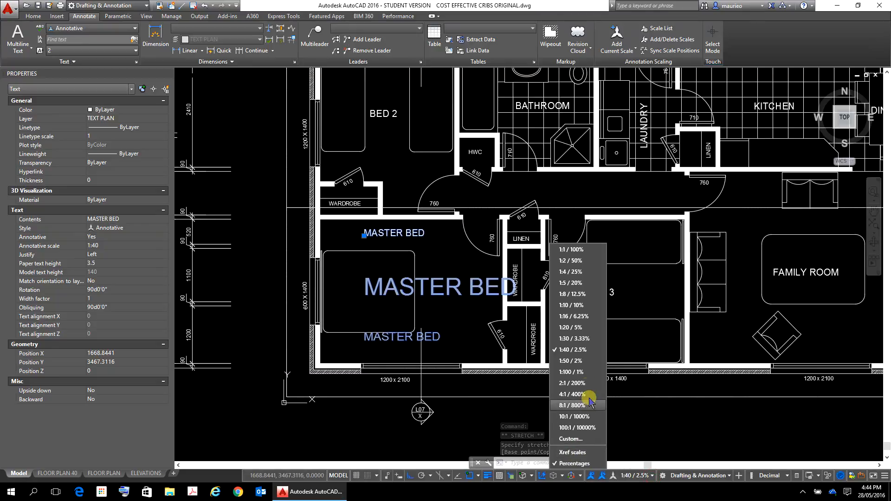
pyautogui.click(574, 372)
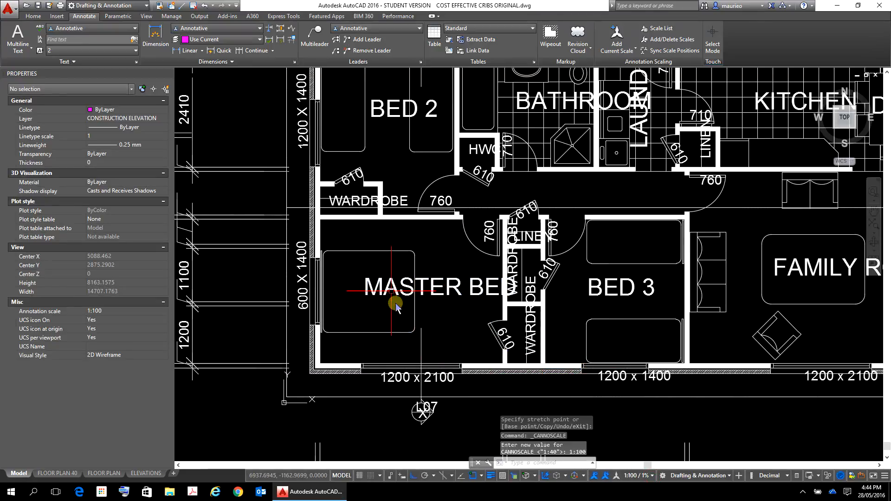
pyautogui.click(371, 294)
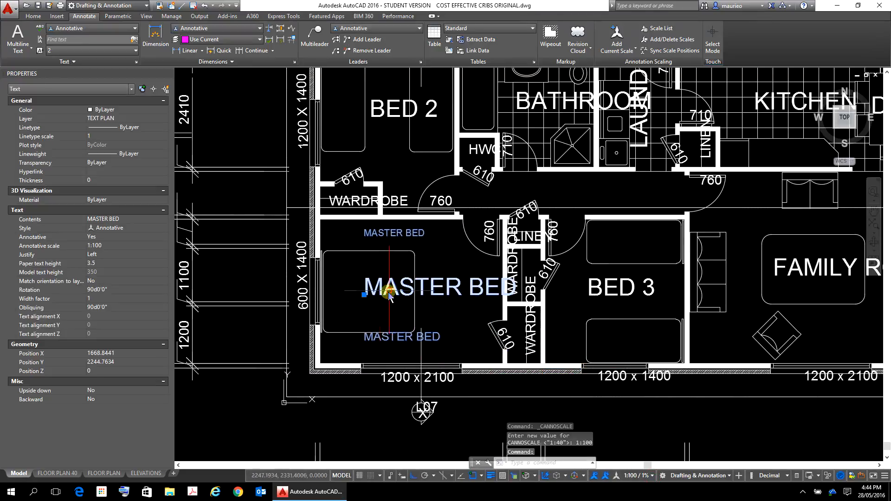
pyautogui.click(364, 295)
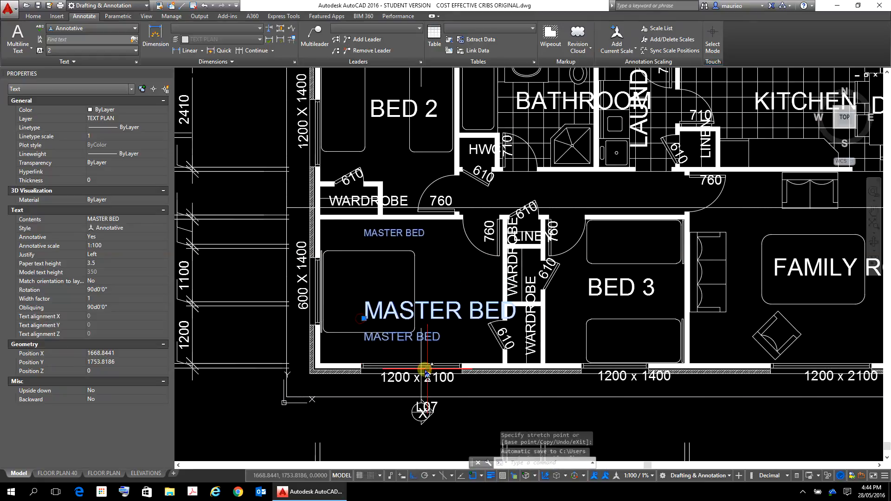
pyautogui.press('Escape')
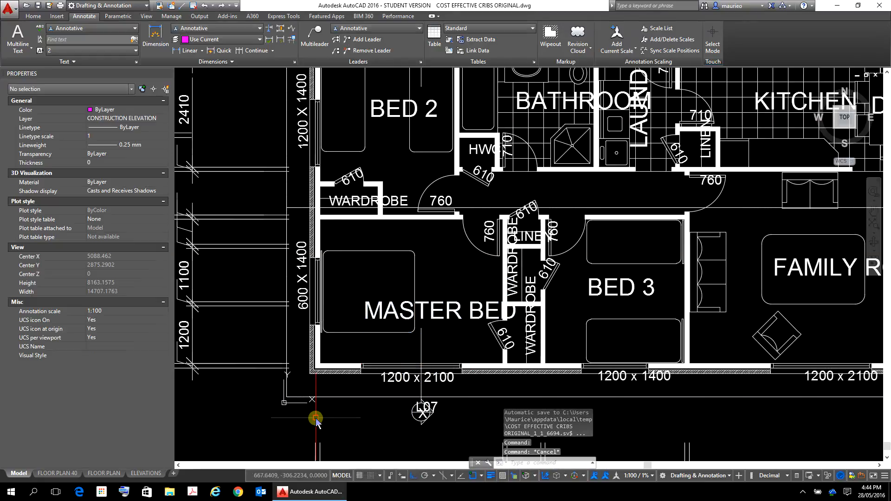
pyautogui.press('Escape')
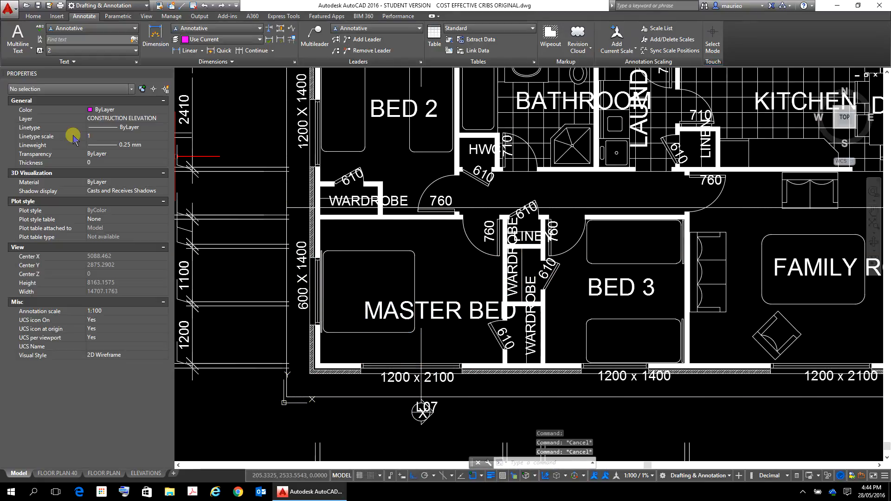
pyautogui.click(380, 304)
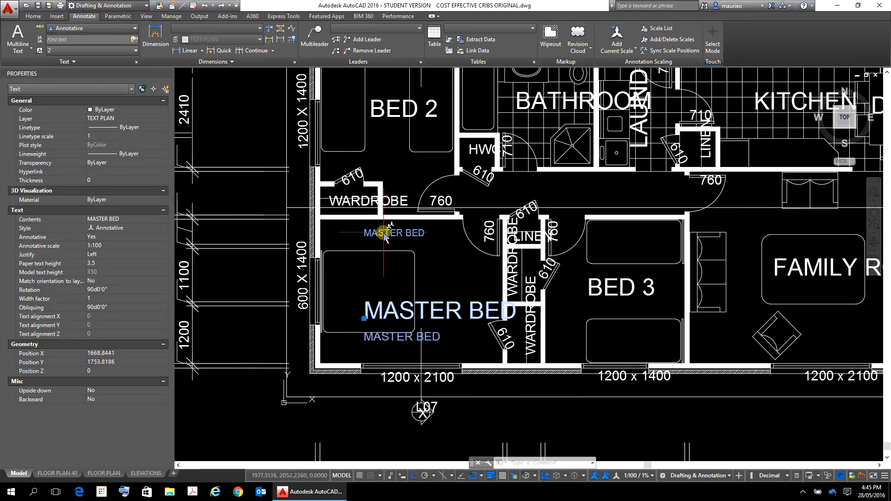
# Switch the annotation scale to 1:40 and on to 1:50, and select the MASTER BED text to compare its scale representations
pyautogui.click(635, 476)
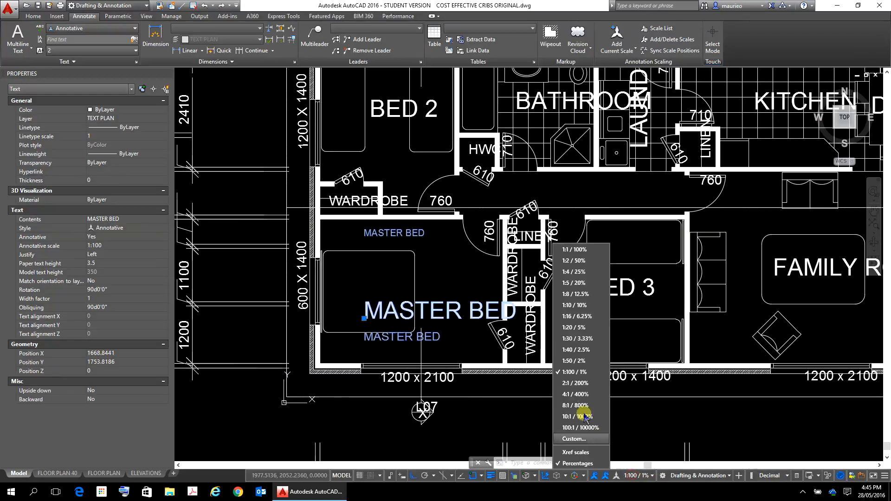
pyautogui.click(584, 350)
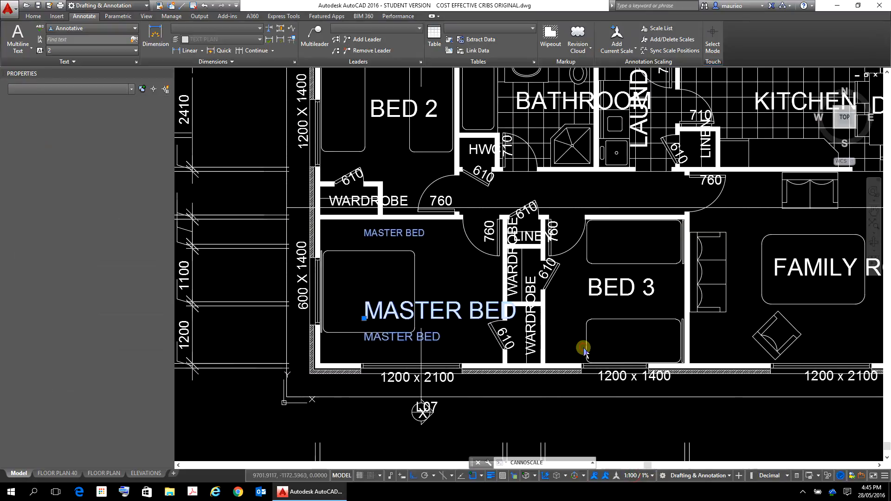
pyautogui.click(636, 476)
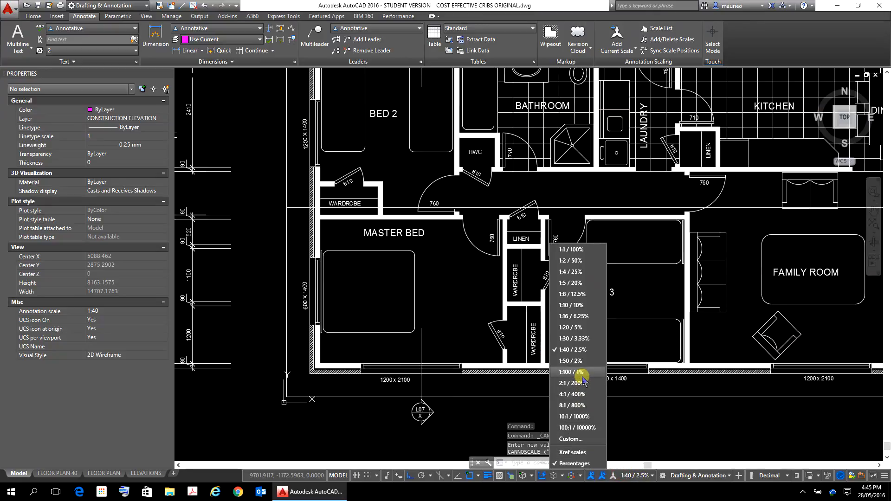
pyautogui.click(572, 361)
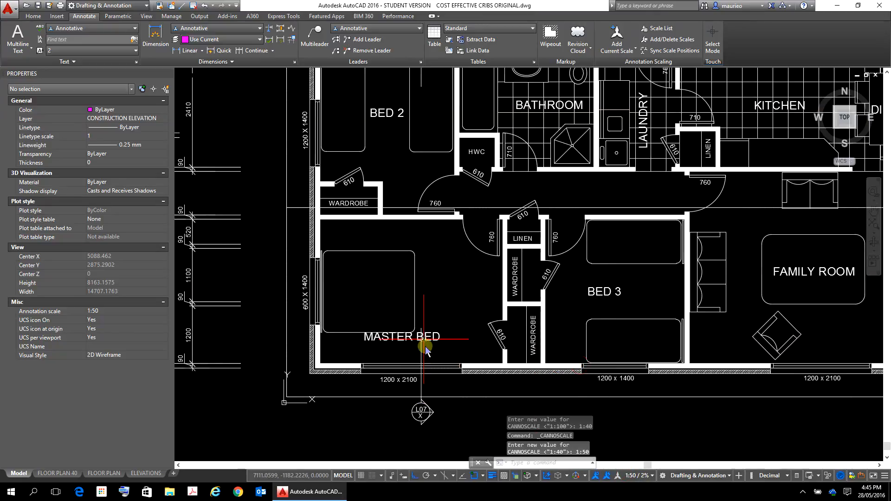
pyautogui.click(415, 333)
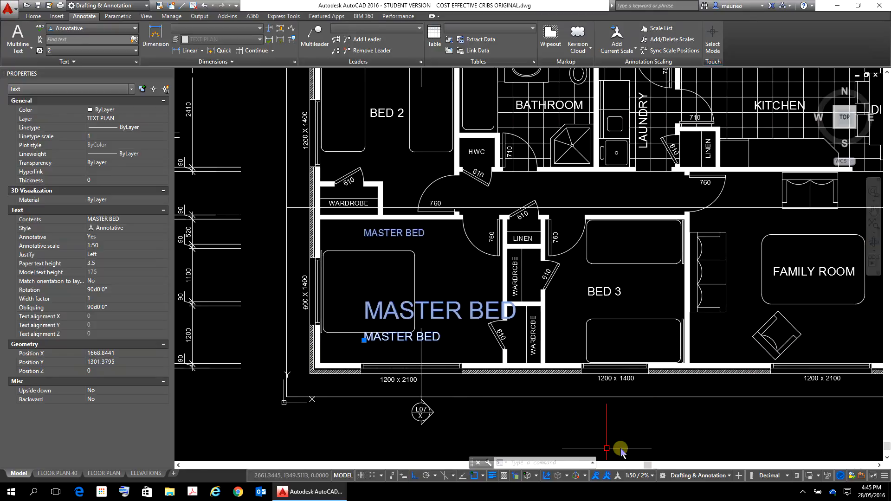
# Open the FLOOR PLAN 40 layout and lock its 1:40 viewport, working in paper space at the 3800 dimension below the plan
pyautogui.click(55, 473)
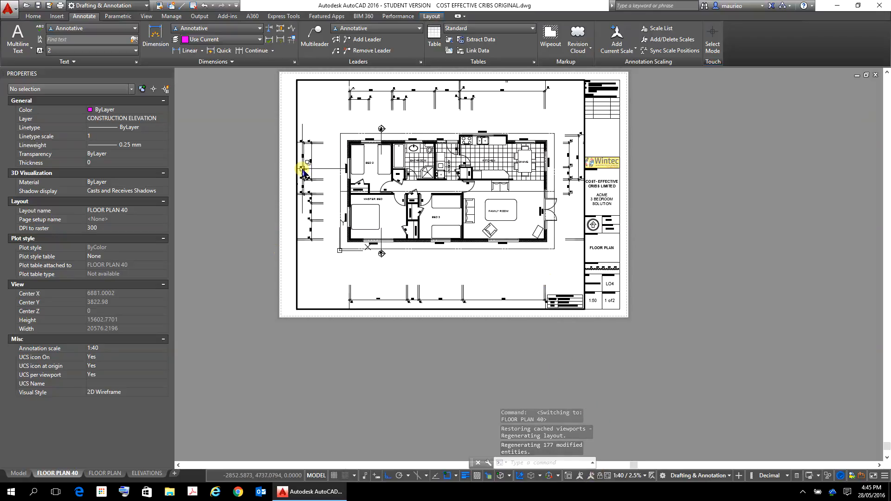
pyautogui.click(599, 476)
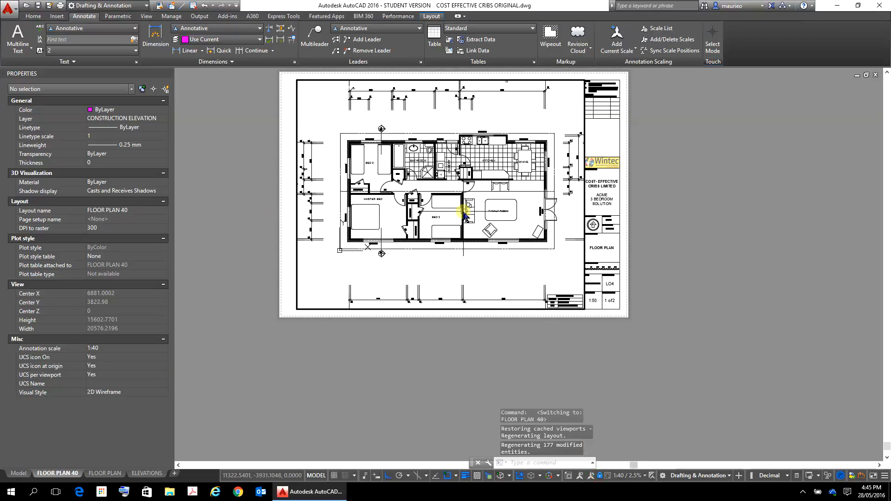
pyautogui.scroll(6, 465, 214)
pyautogui.scroll(-2, 468, 215)
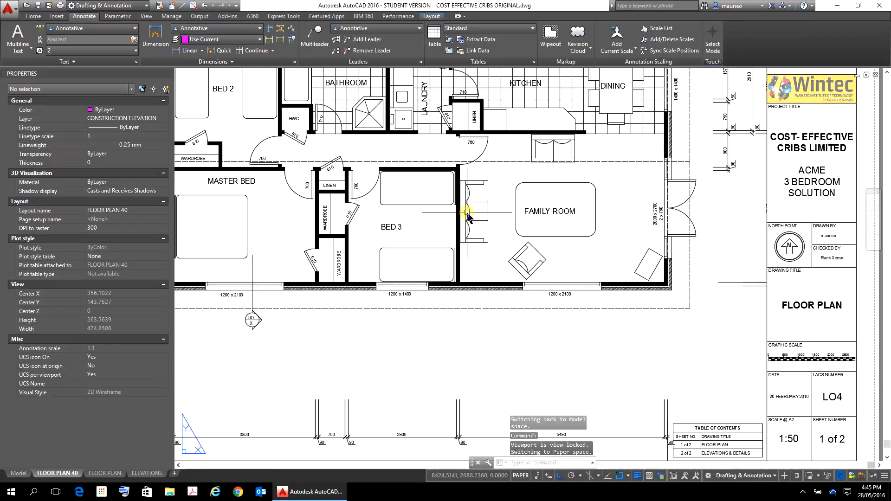
pyautogui.scroll(-2, 486, 219)
pyautogui.moveTo(466, 347); pyautogui.dragTo(537, 276, button='middle')
pyautogui.scroll(4, 403, 298)
pyautogui.scroll(6, 404, 299)
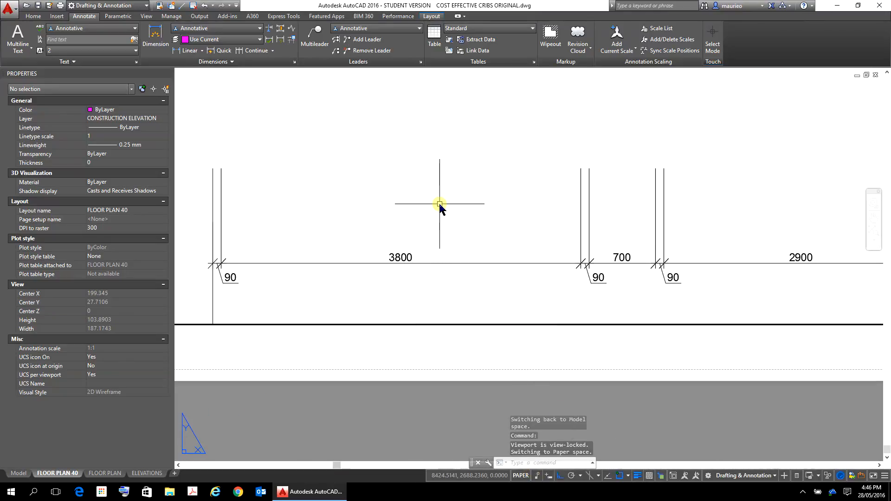
pyautogui.write('c')
pyautogui.press('Return')
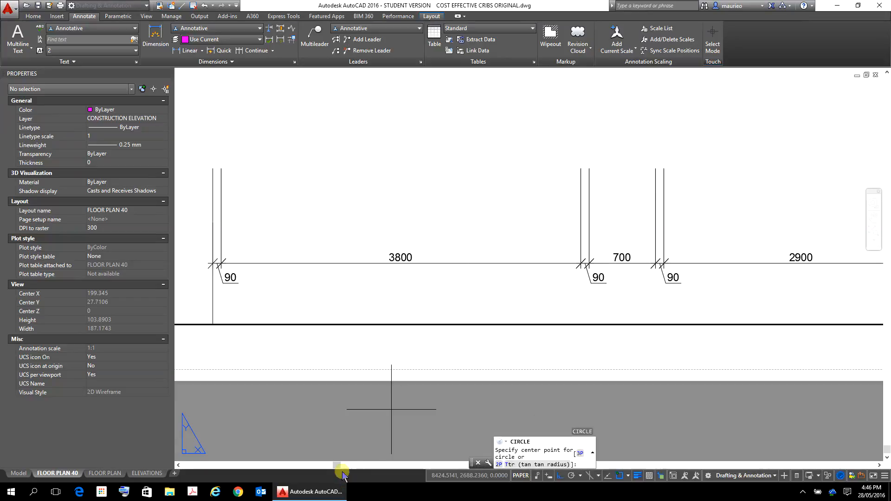
pyautogui.click(455, 250)
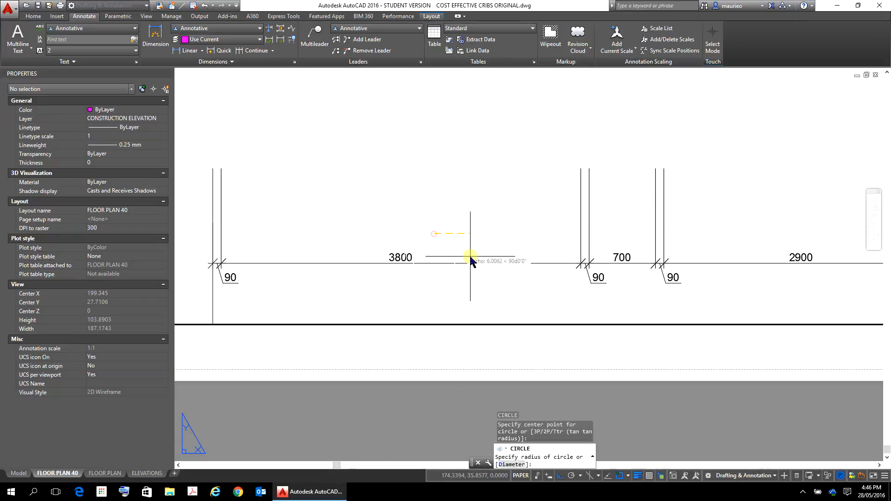
pyautogui.press('Escape')
pyautogui.press('Escape')
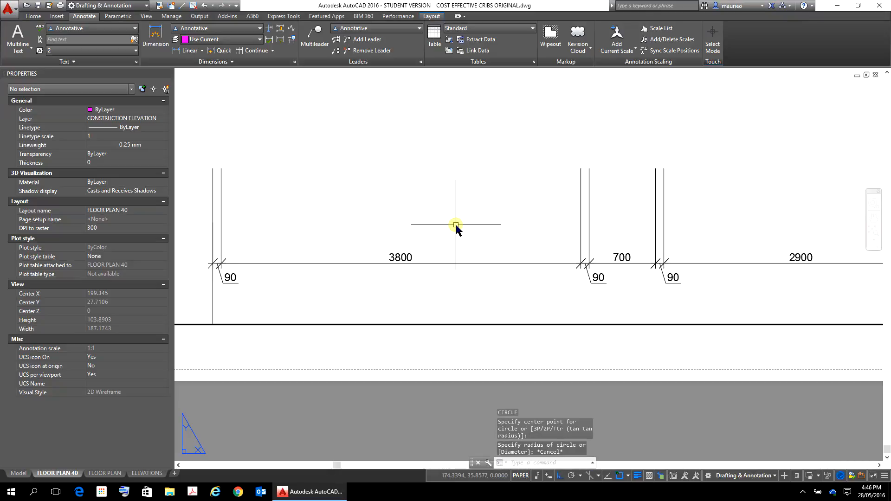
# Draw a circle of radius 1.75 in paper space above the 3800 dimension line
pyautogui.write('c')
pyautogui.press('Return')
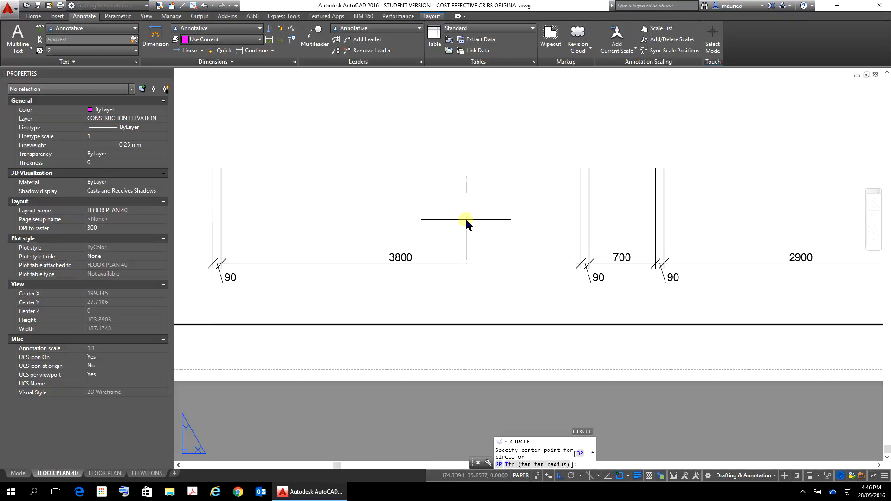
pyautogui.click(472, 198)
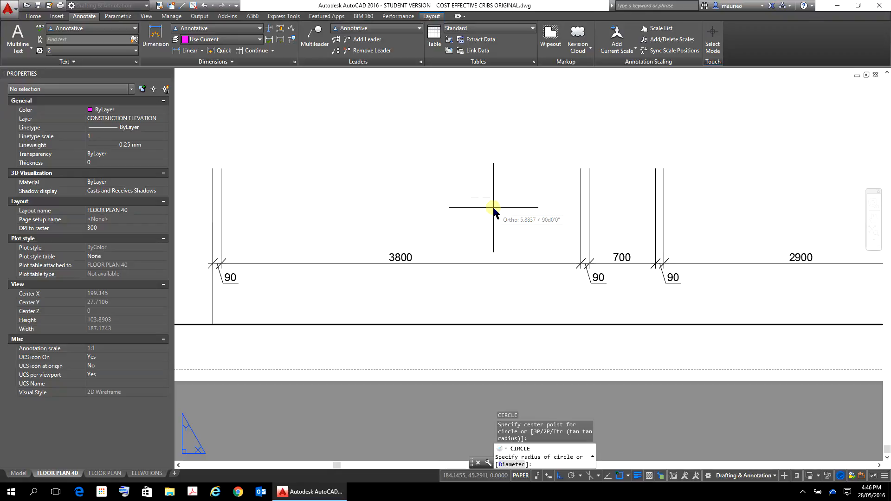
pyautogui.write('1.75')
pyautogui.press('Return')
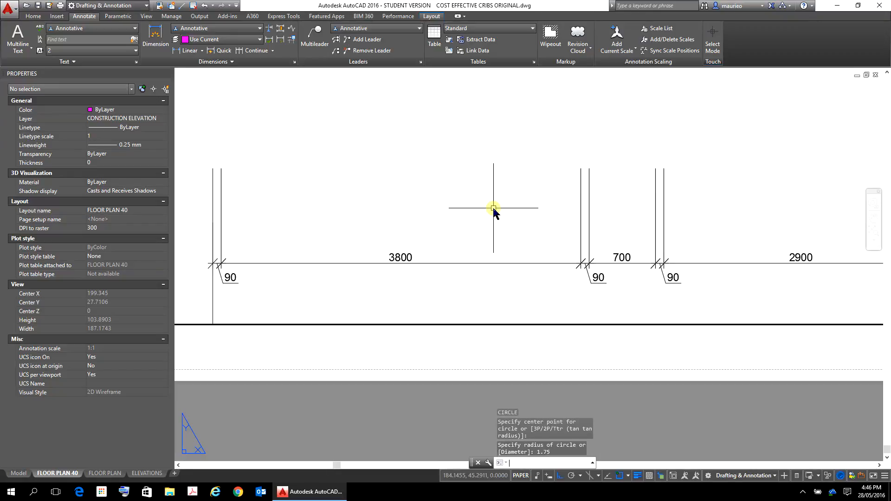
# Make layer 0 the current layer
pyautogui.click(33, 16)
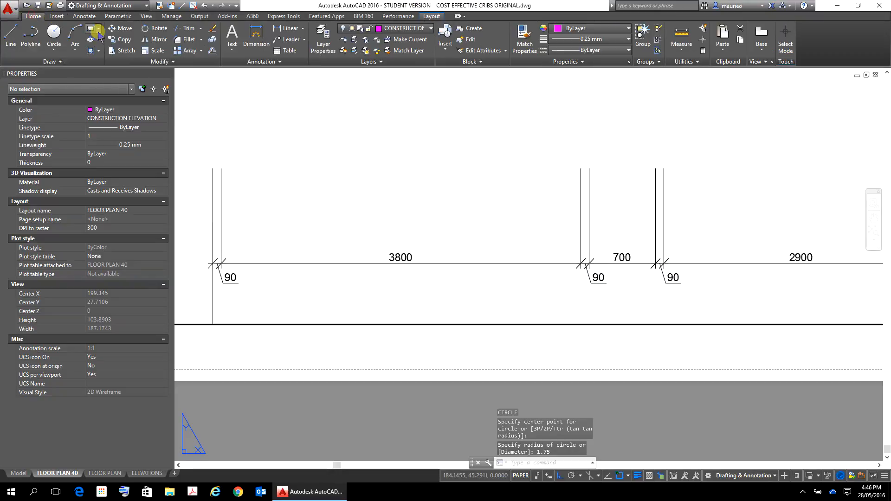
pyautogui.click(433, 30)
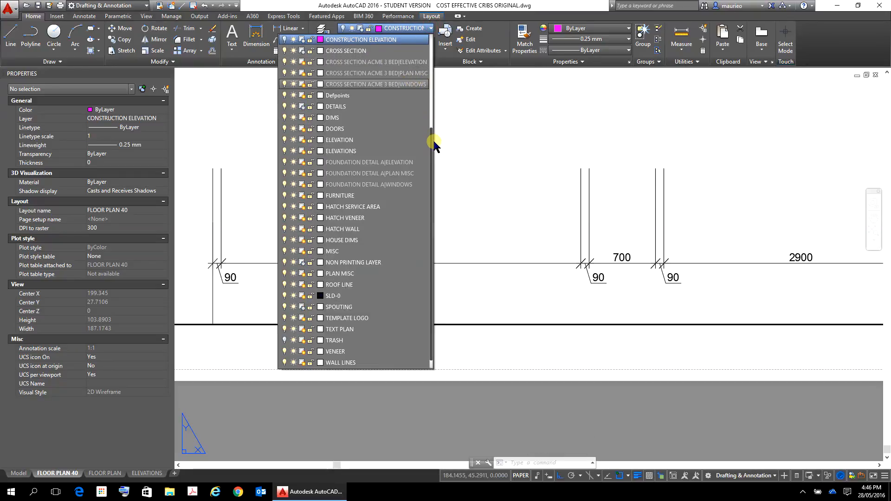
pyautogui.moveTo(434, 142); pyautogui.dragTo(430, 29)
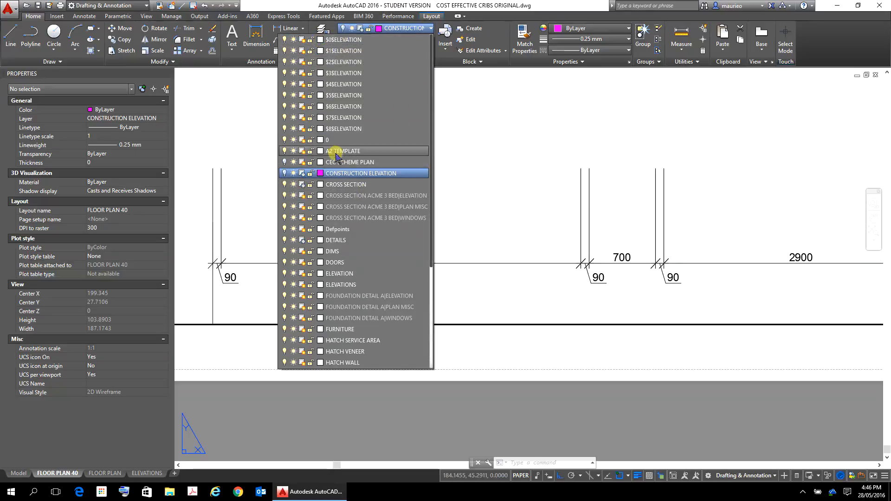
pyautogui.click(335, 143)
pyautogui.click(334, 143)
pyautogui.click(477, 209)
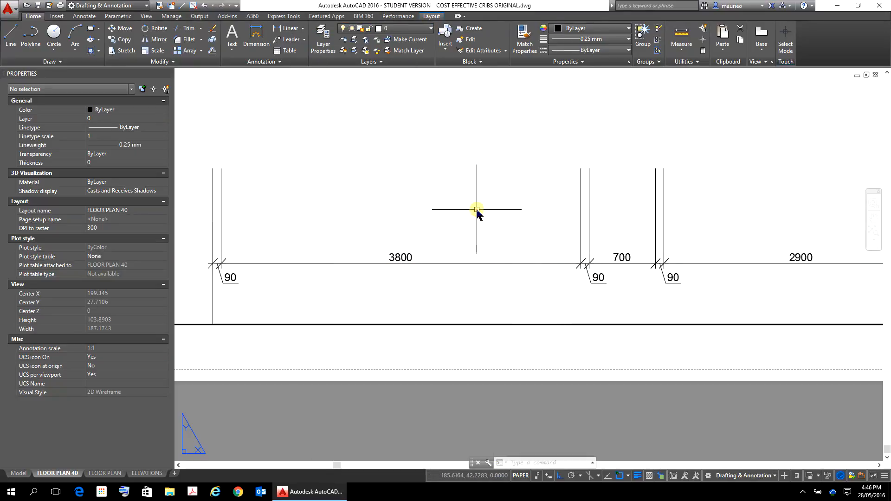
# Draw a circle of radius 1.75 on the paper, centred at the end of the 3800 dimension text
pyautogui.scroll(2, 437, 267)
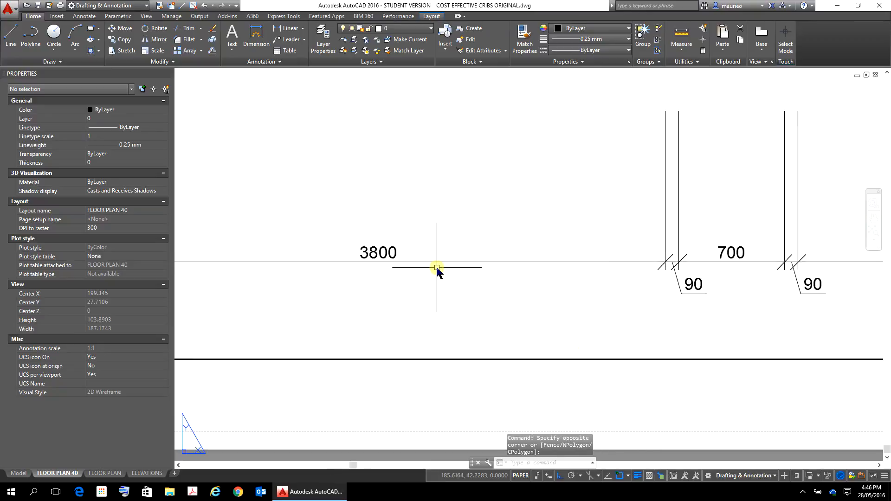
pyautogui.scroll(3, 462, 276)
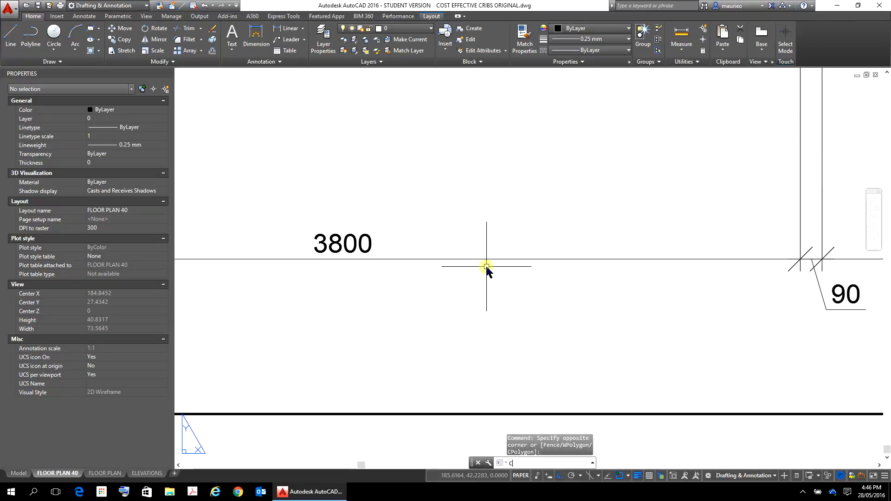
pyautogui.write('c')
pyautogui.press('Return')
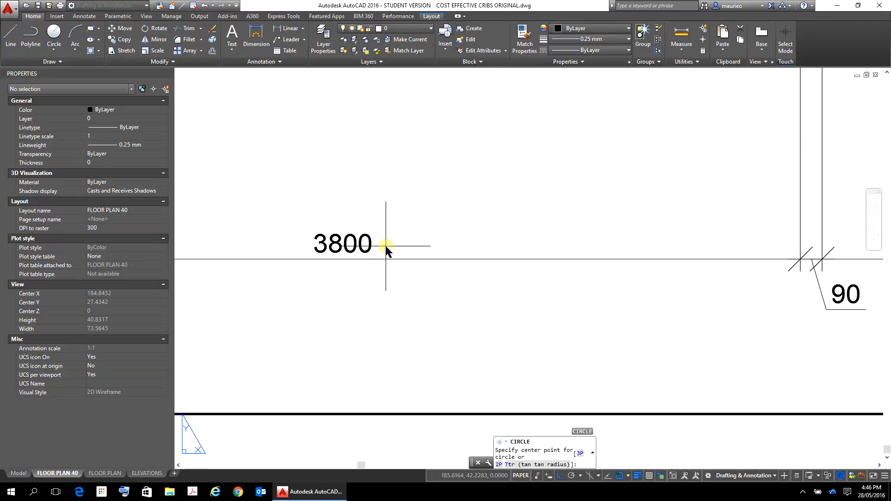
pyautogui.click(384, 244)
pyautogui.write('1.75')
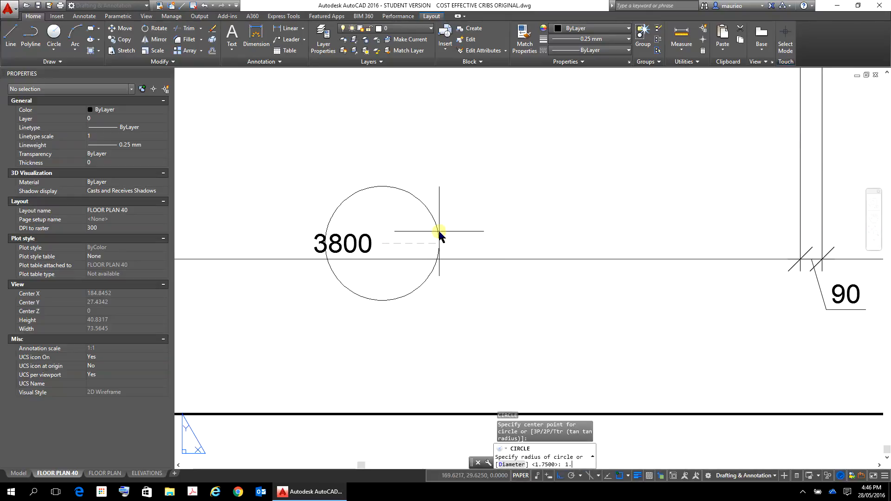
pyautogui.press('Return')
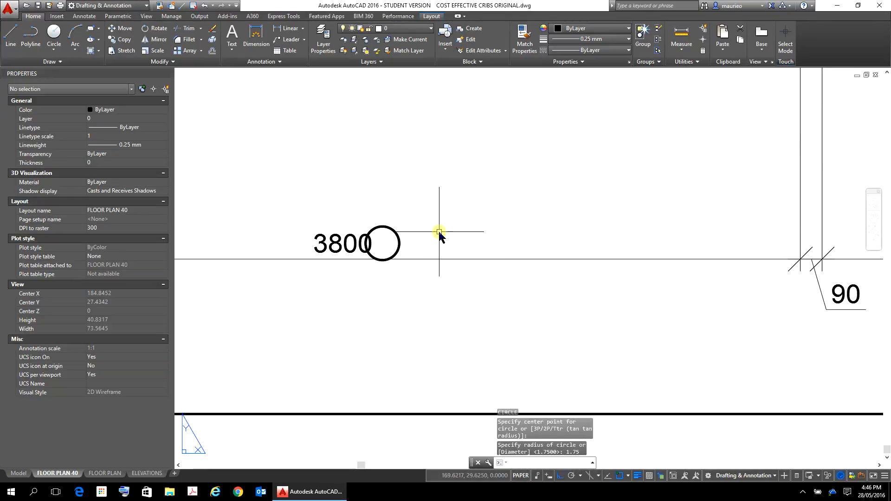
# Move the circle about 5.2 units horizontally away from the 3800 text and check its diameter against the text height
pyautogui.click(398, 240)
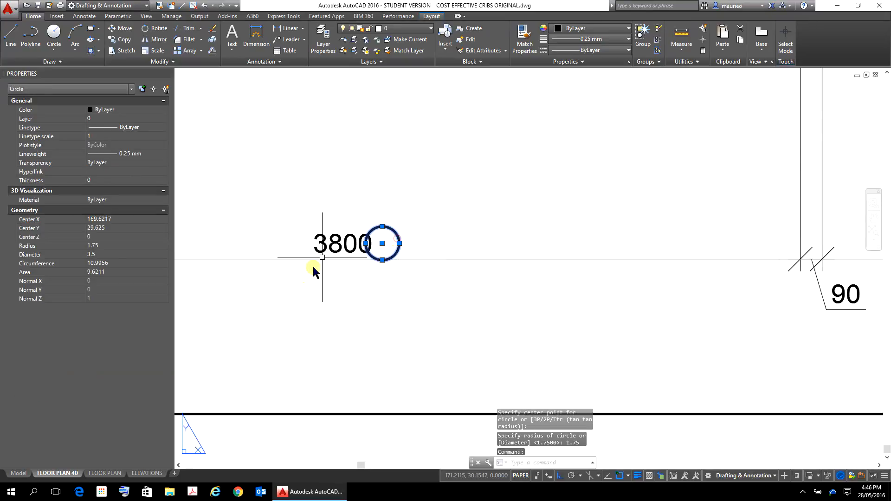
pyautogui.click(382, 243)
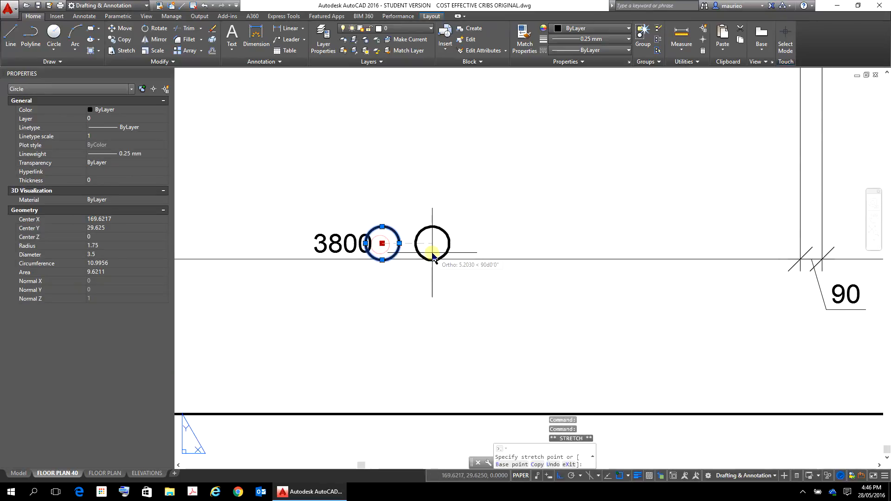
pyautogui.click(432, 251)
pyautogui.press('Escape')
pyautogui.press('Escape')
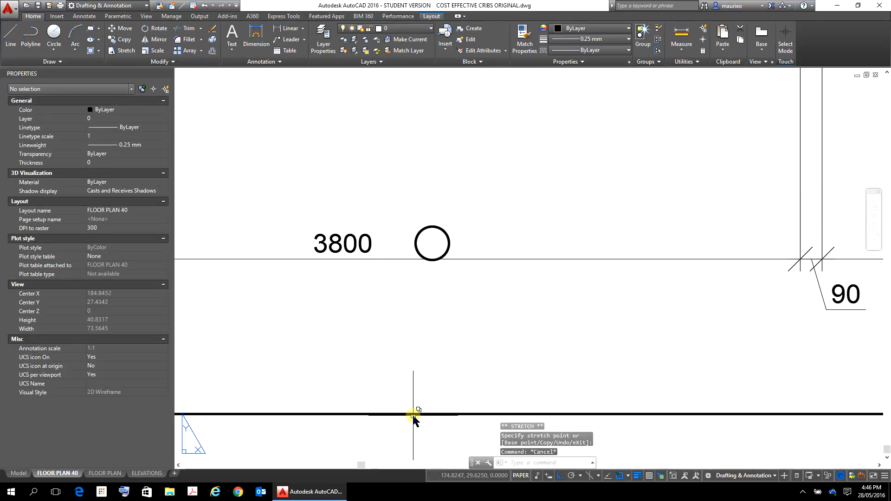
pyautogui.click(449, 240)
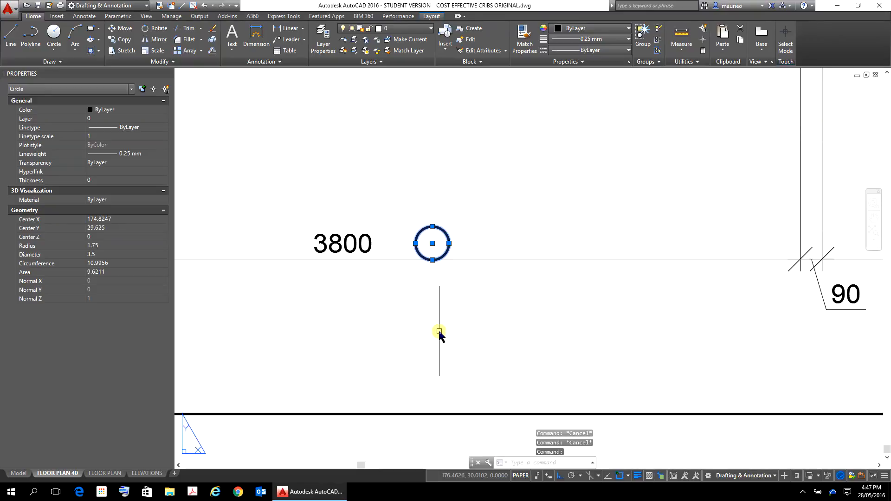
pyautogui.press('Escape')
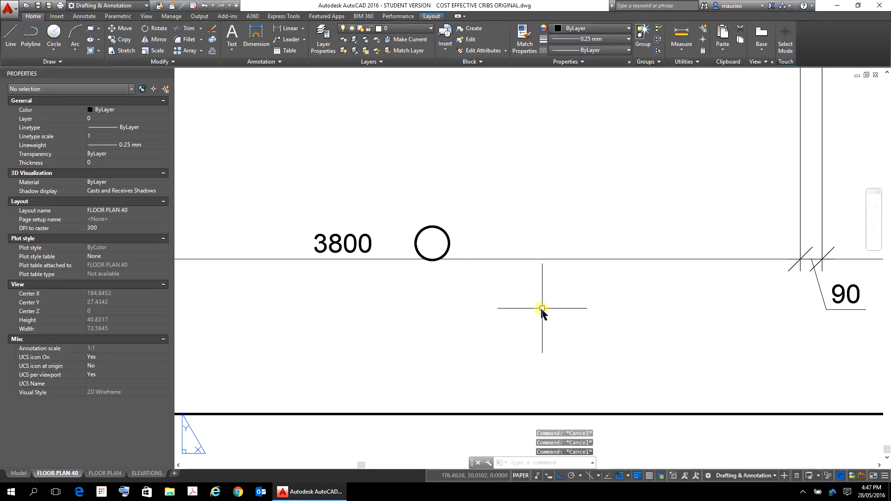
# Enter the viewport's model space and inspect the 3800 dimension's scale representations and text properties
pyautogui.click(520, 476)
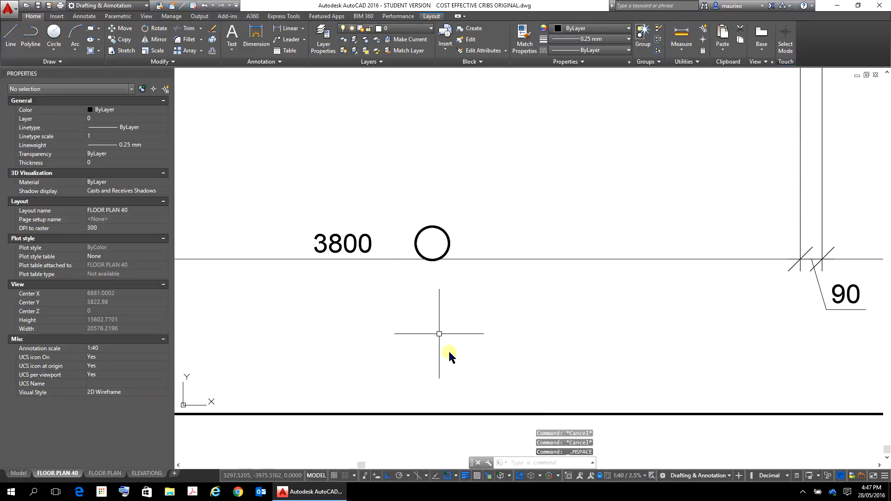
pyautogui.click(370, 240)
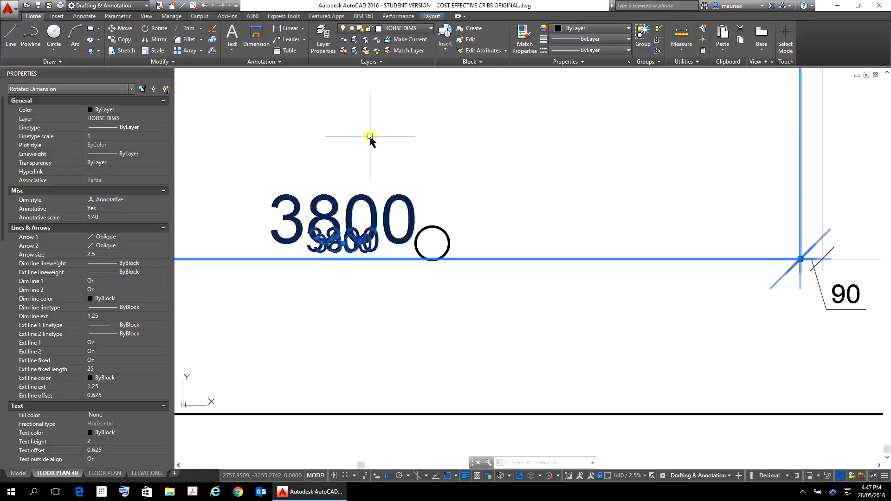
pyautogui.press('Escape')
pyautogui.press('Escape')
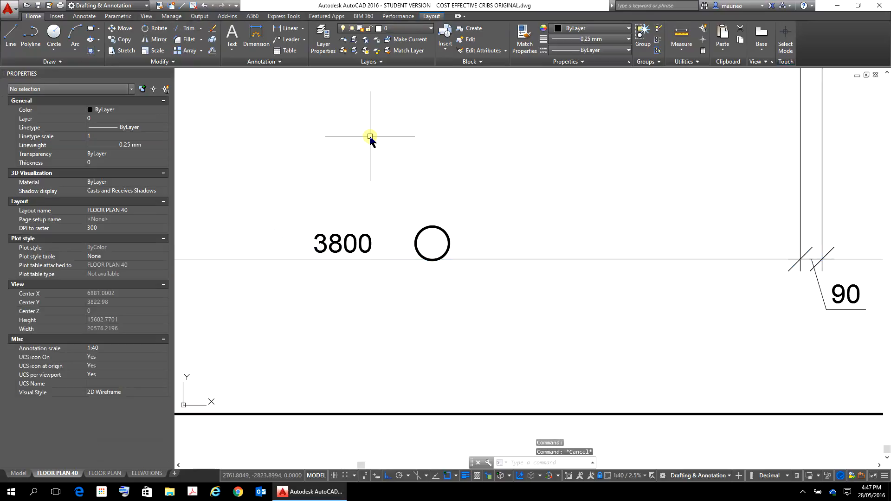
# Try to select the paper-space circle beside the 3800 text from inside the viewport
pyautogui.click(446, 232)
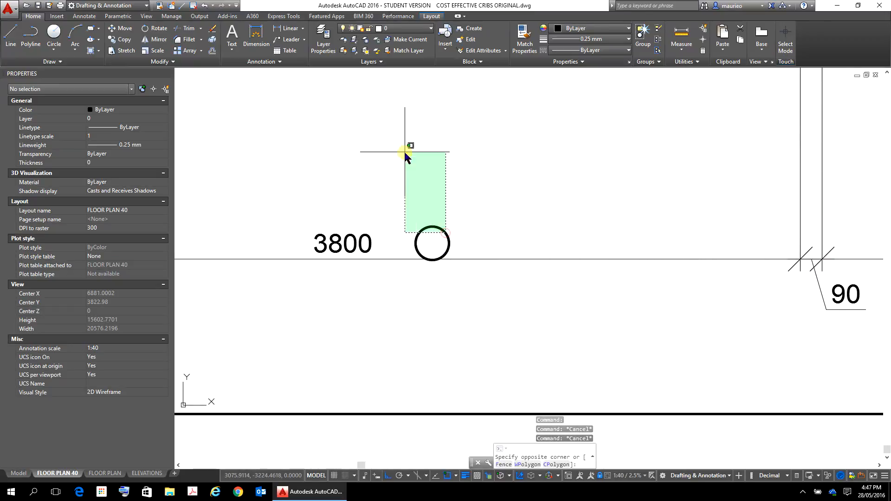
pyautogui.click(489, 235)
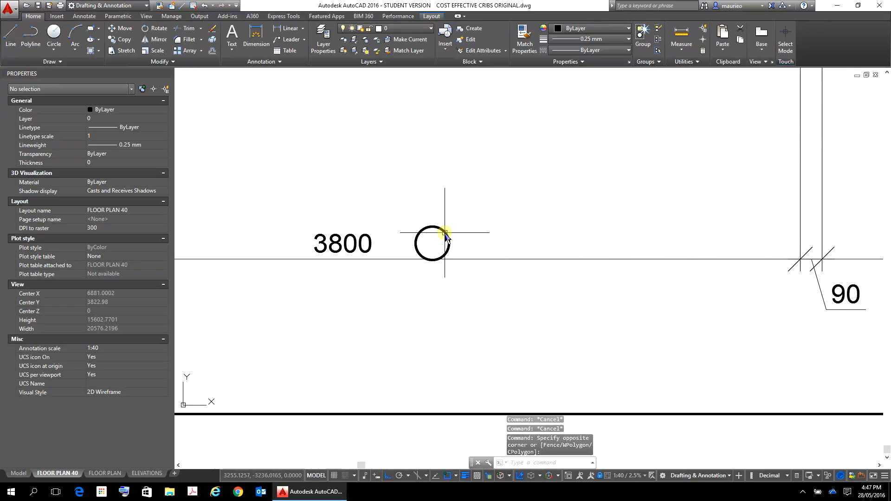
pyautogui.click(447, 230)
pyautogui.click(471, 242)
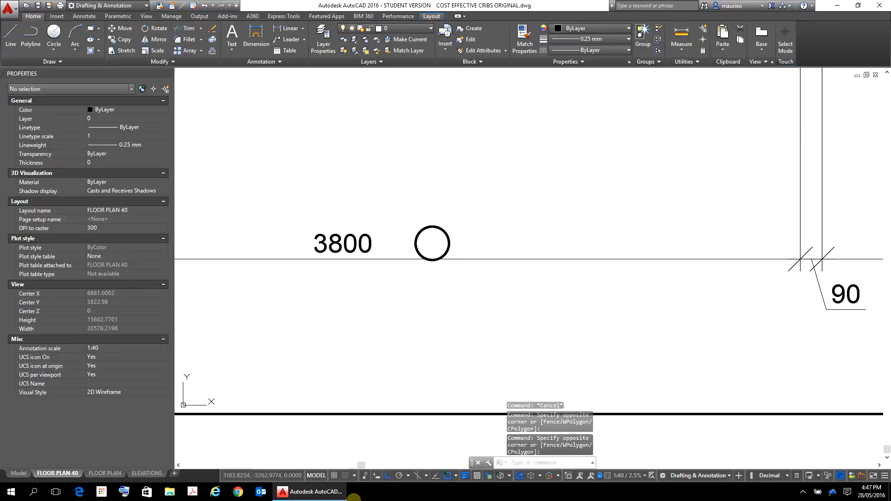
# Return to paper space, set the radius of the circle beside the 3800 text to 1, and erase the circle
pyautogui.click(320, 476)
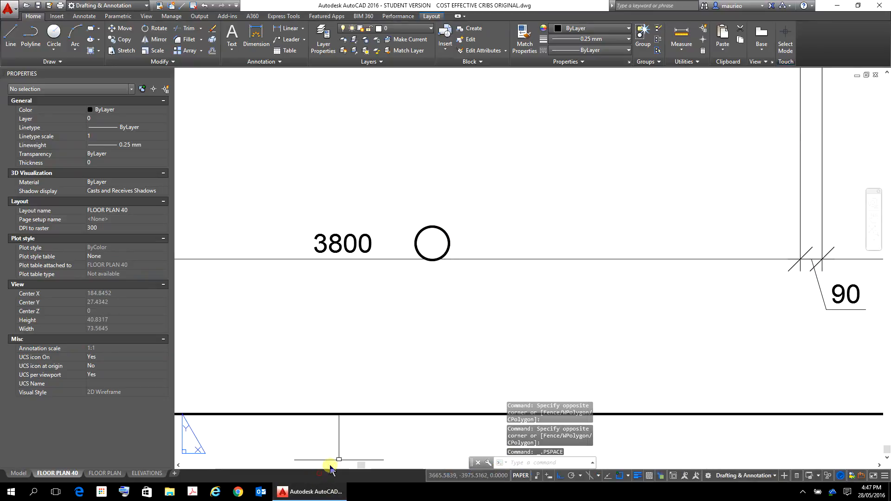
pyautogui.click(448, 238)
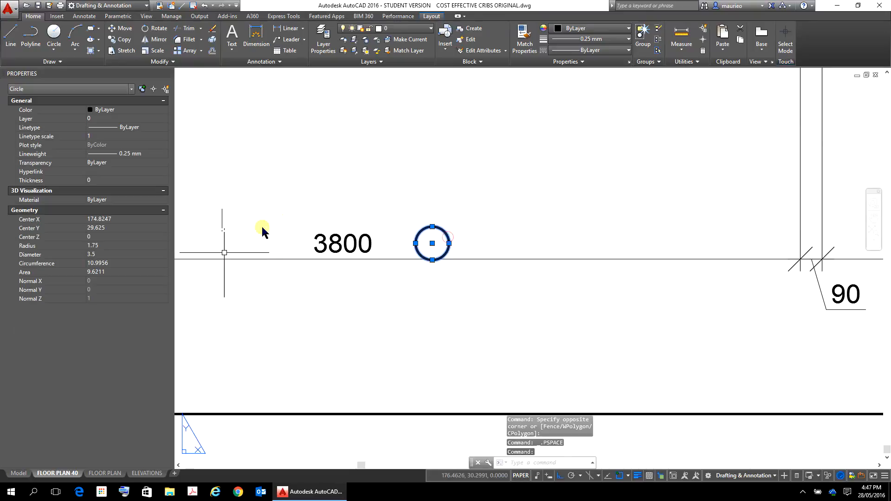
pyautogui.click(108, 246)
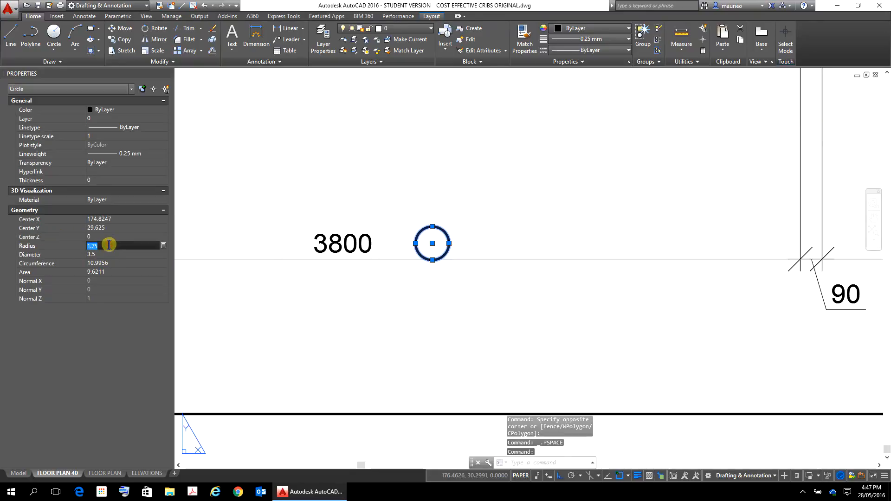
pyautogui.write('1')
pyautogui.press('Return')
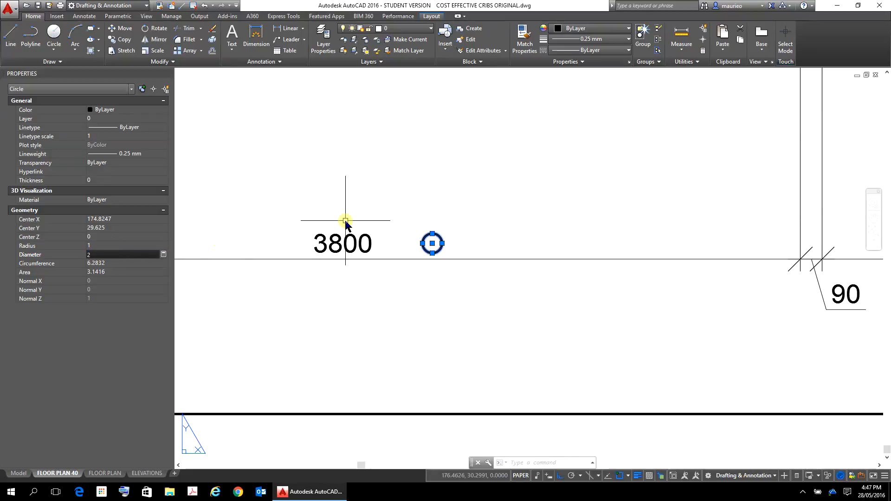
pyautogui.press('Delete')
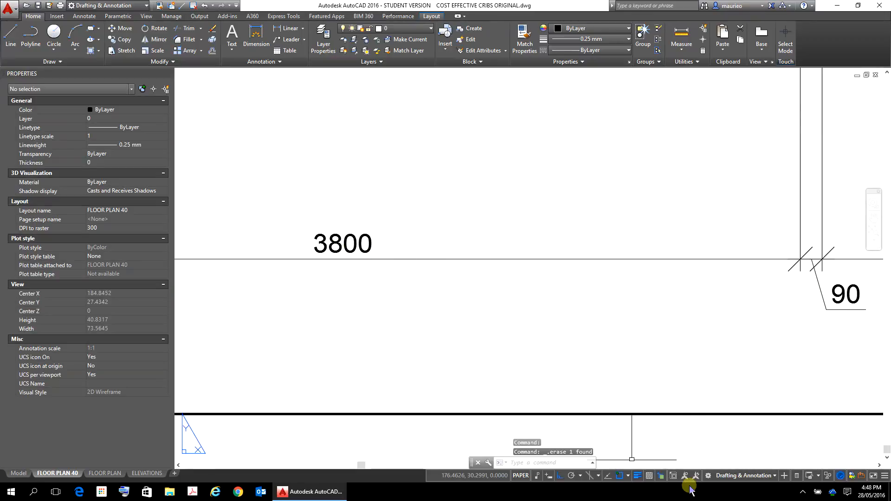
# Enter the floor plan viewport's model space, unlock the viewport and set its scale to 1:50
pyautogui.click(521, 476)
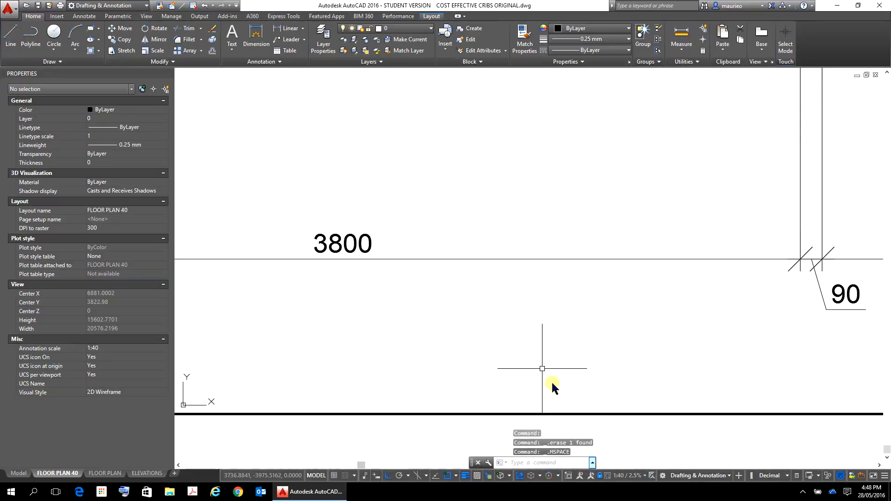
pyautogui.scroll(-10, 549, 320)
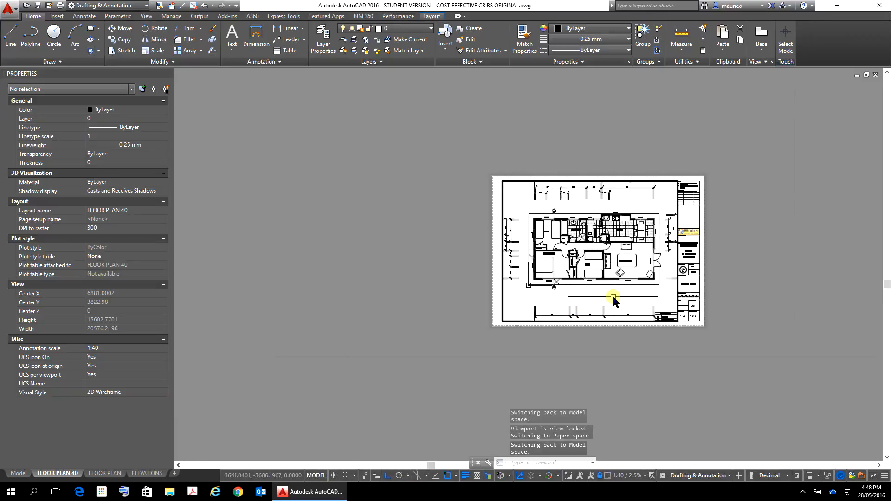
pyautogui.scroll(5, 478, 249)
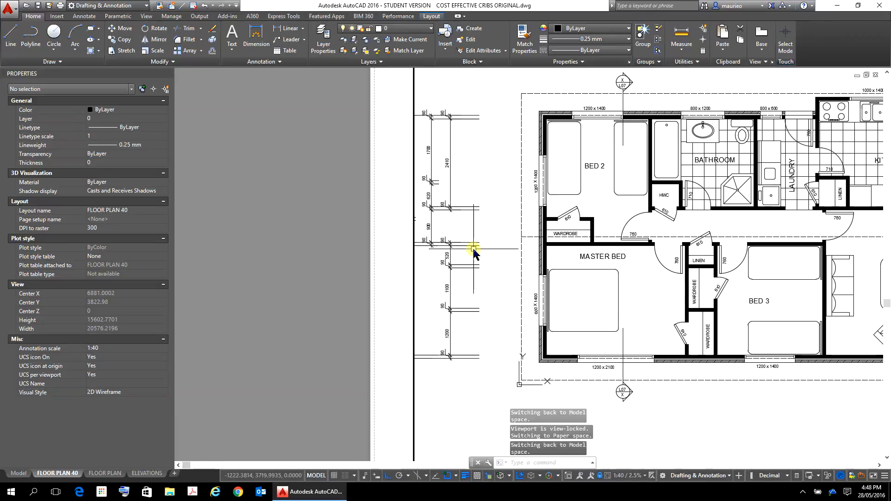
pyautogui.moveTo(437, 258); pyautogui.dragTo(372, 279, button='middle')
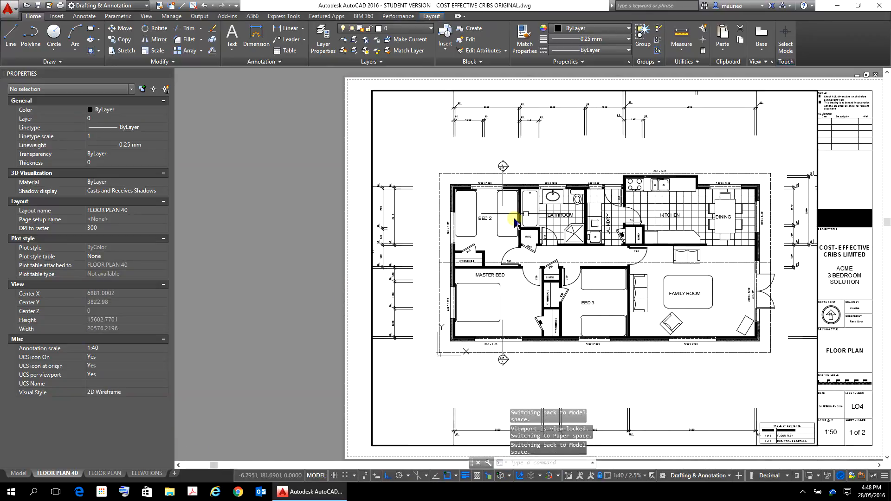
pyautogui.moveTo(486, 227); pyautogui.dragTo(442, 219, button='middle')
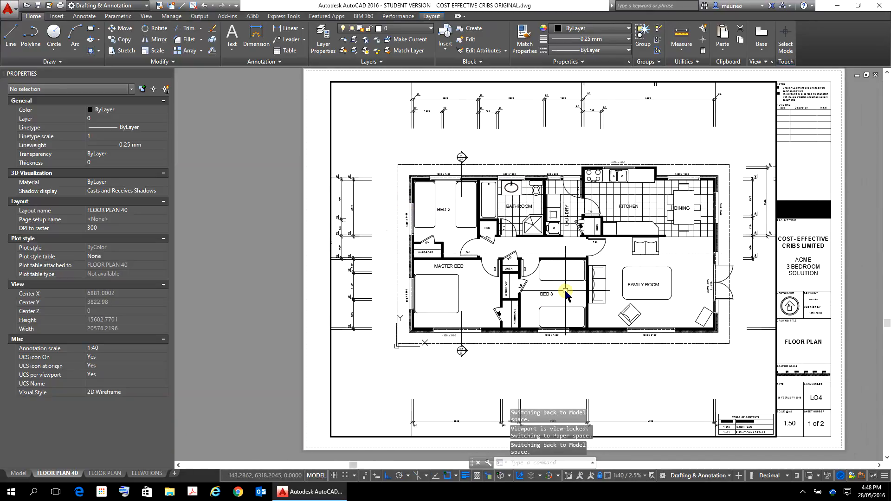
pyautogui.scroll(4, 559, 277)
pyautogui.scroll(-2, 559, 277)
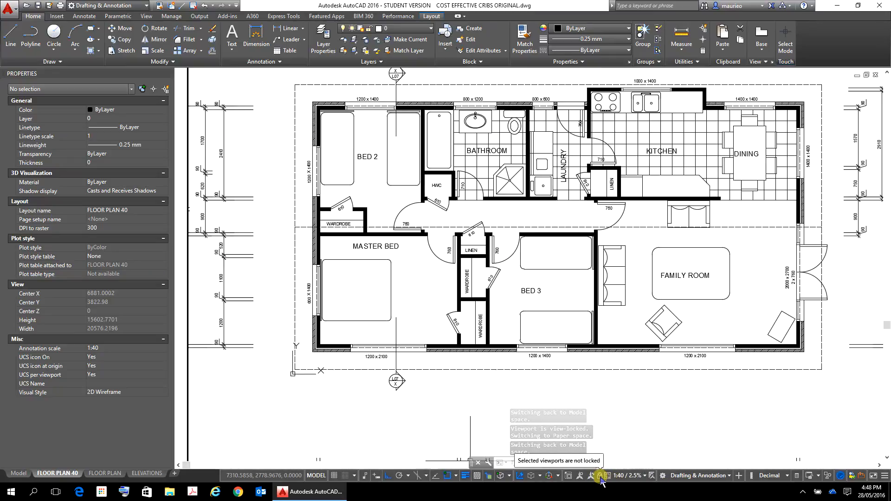
pyautogui.click(645, 476)
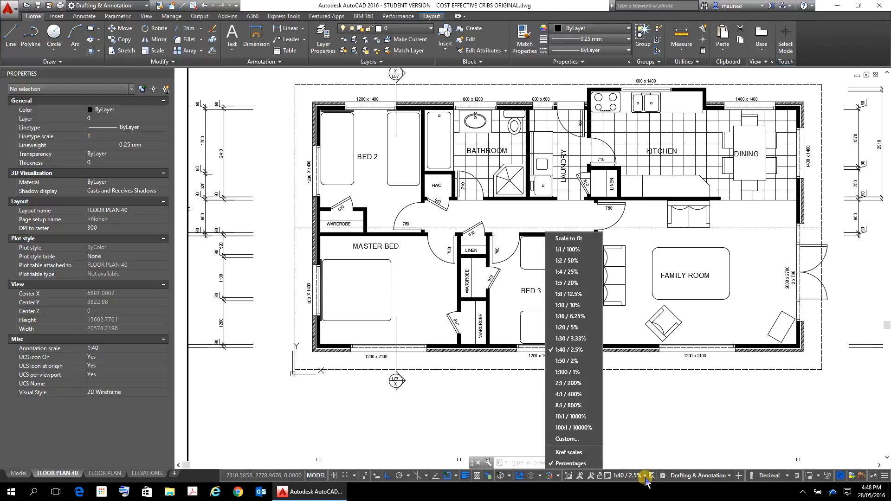
pyautogui.click(581, 362)
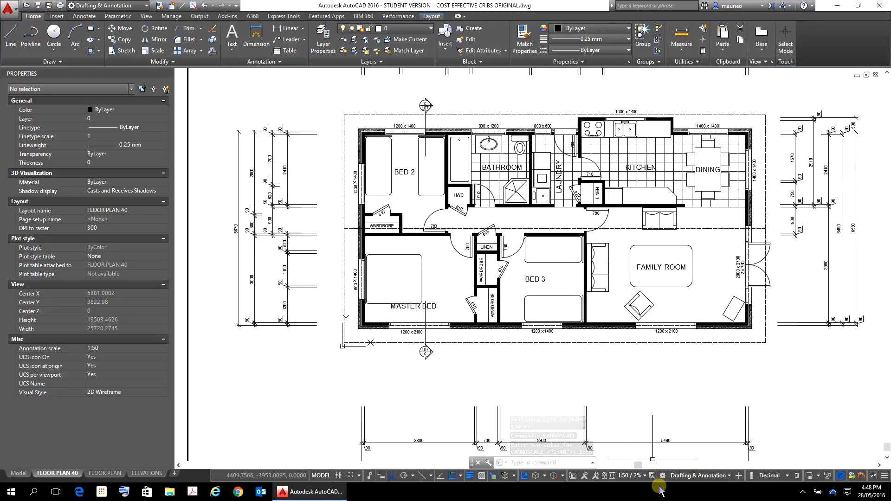
# Set the viewport scale to 1:100 and lock the viewport
pyautogui.click(646, 477)
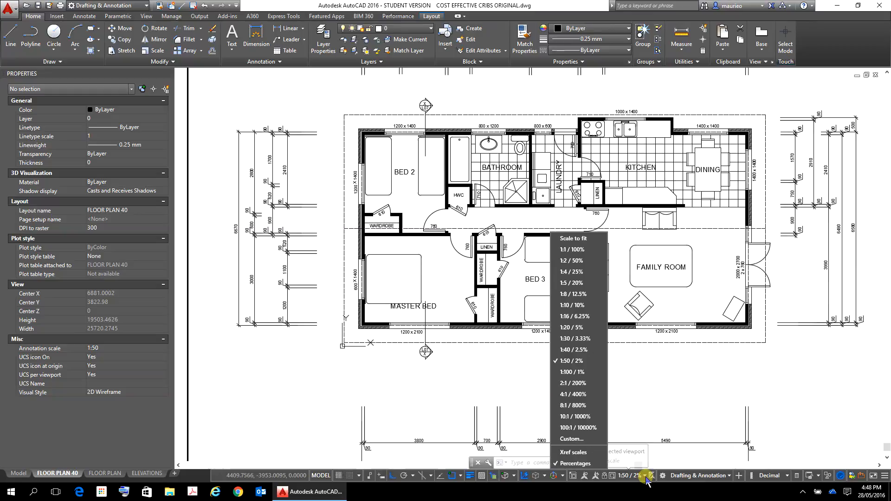
pyautogui.click(578, 373)
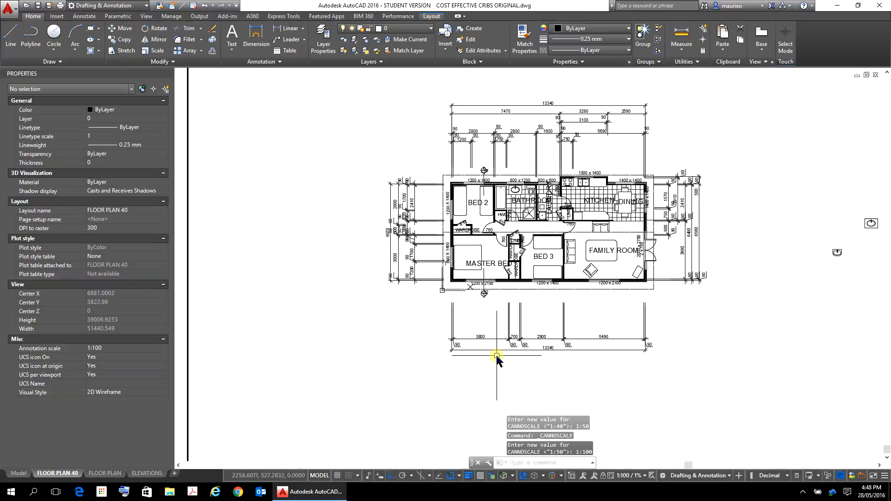
pyautogui.click(603, 475)
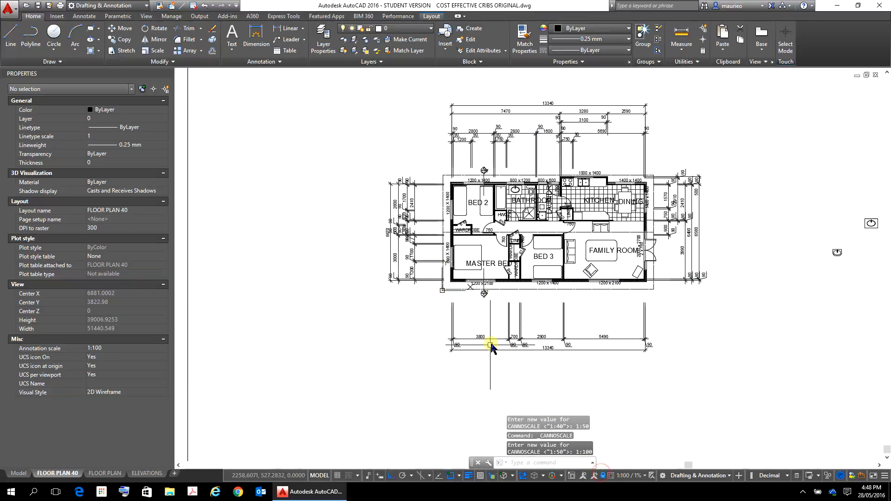
# Examine the size and spacing of the dimensions, room labels and section markers around the floor plan at 1:100
pyautogui.scroll(4, 490, 346)
pyautogui.scroll(6, 490, 346)
pyautogui.scroll(-2, 484, 355)
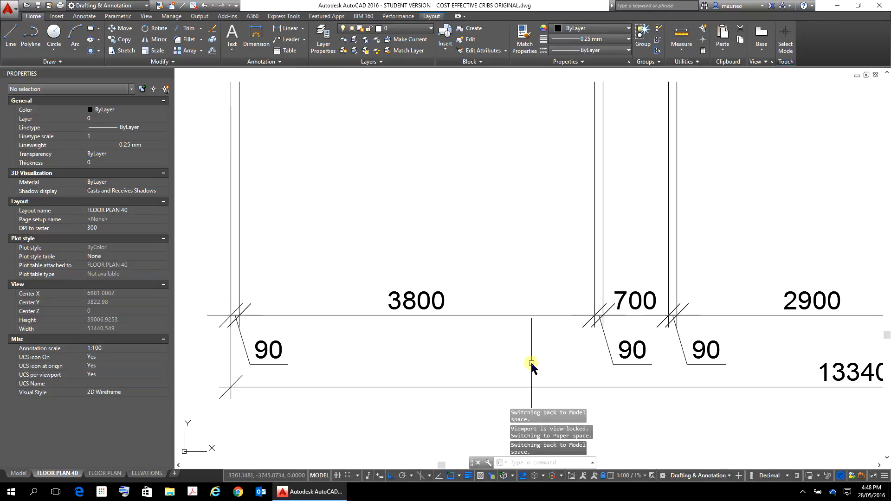
pyautogui.scroll(-2, 534, 364)
pyautogui.moveTo(535, 365)
pyautogui.mouseDown(button='middle')
pyautogui.moveTo(349, 274)
pyautogui.moveTo(313, 286)
pyautogui.mouseUp(button='middle')
pyautogui.scroll(-2, 389, 278)
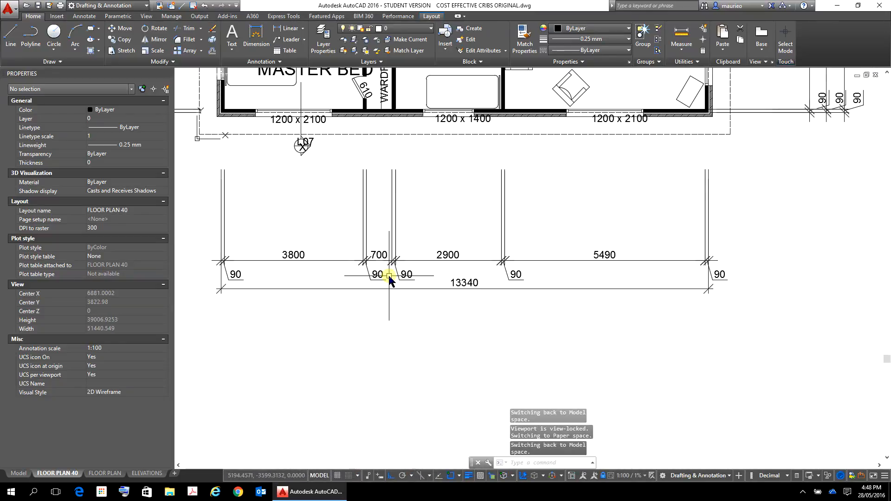
pyautogui.moveTo(389, 278); pyautogui.dragTo(501, 395, button='middle')
pyautogui.scroll(4, 378, 243)
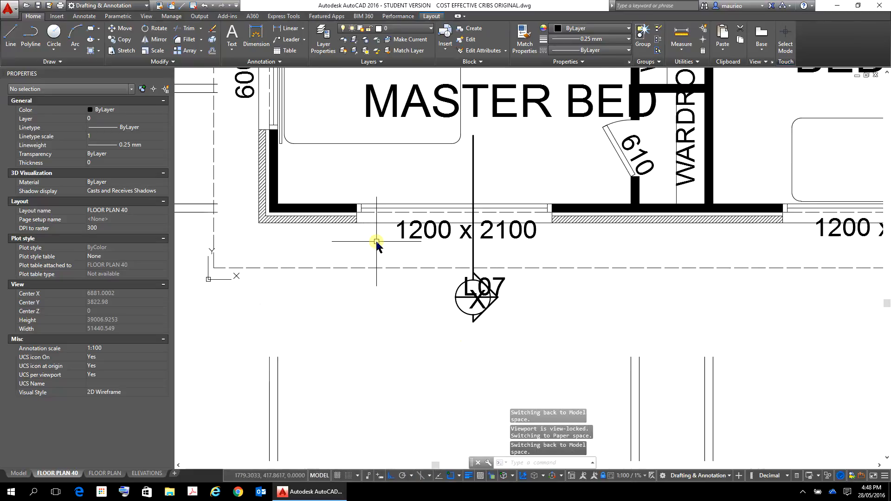
pyautogui.scroll(-2, 387, 246)
pyautogui.moveTo(409, 321); pyautogui.dragTo(711, 362, button='middle')
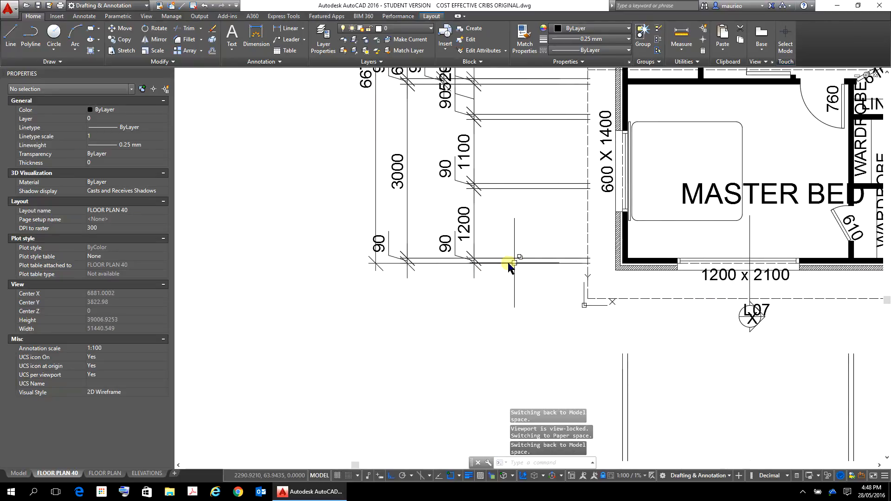
pyautogui.scroll(-2, 481, 230)
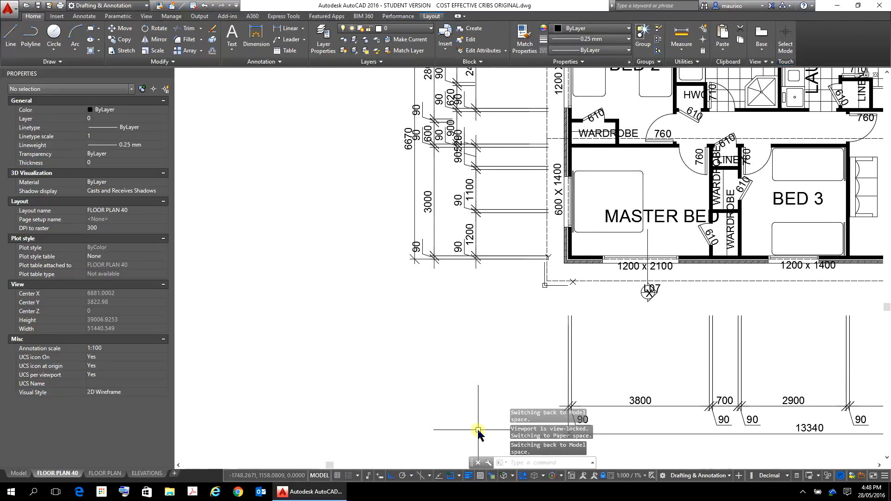
pyautogui.scroll(-2, 465, 246)
pyautogui.scroll(7, 442, 176)
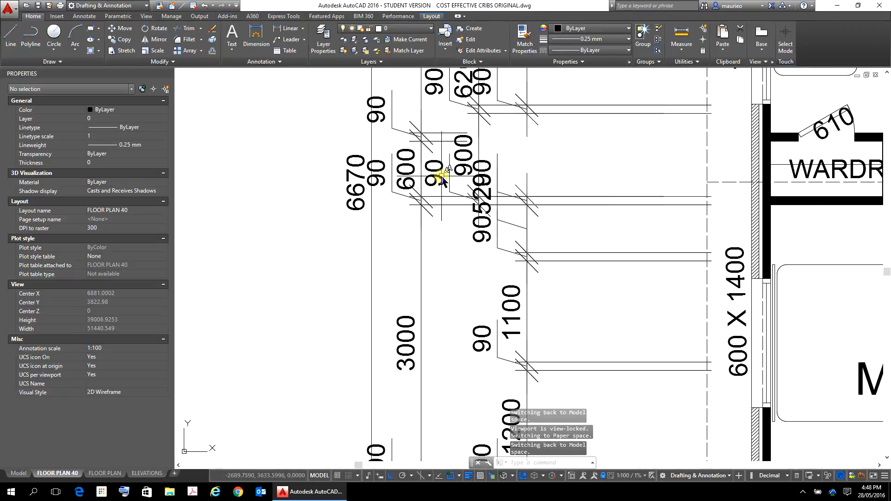
pyautogui.scroll(-2, 446, 177)
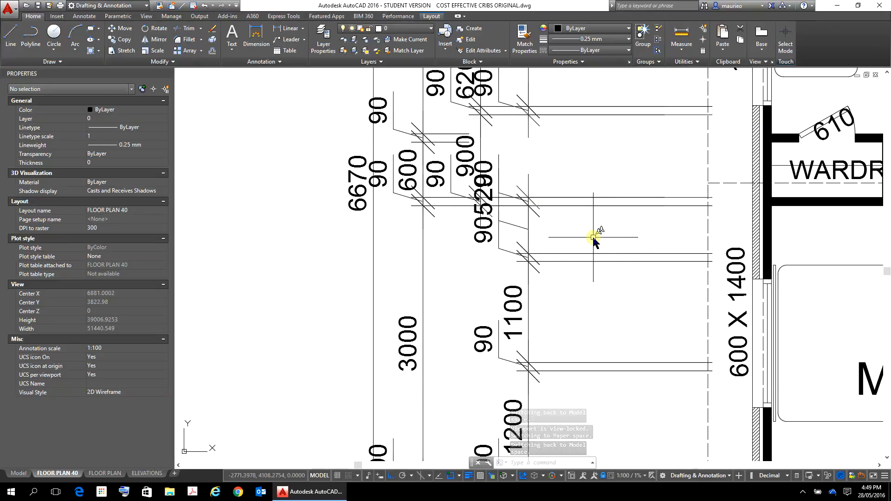
pyautogui.scroll(-5, 575, 231)
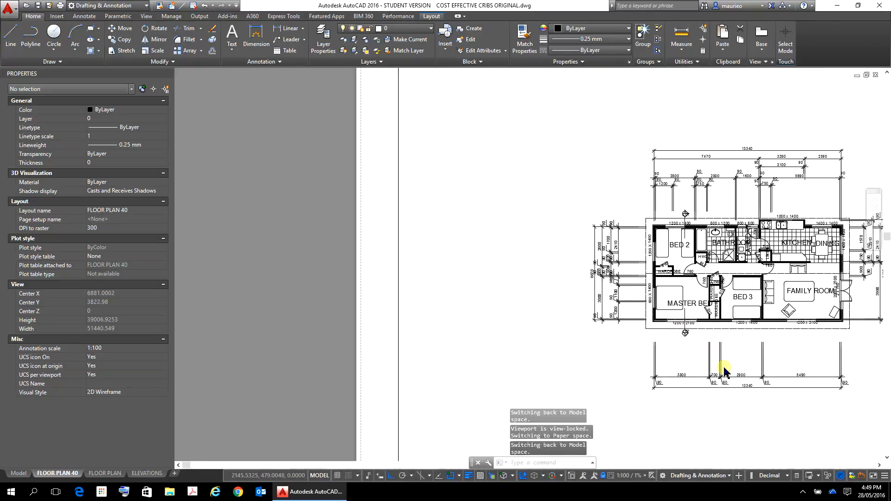
pyautogui.moveTo(413, 362); pyautogui.dragTo(430, 289, button='middle')
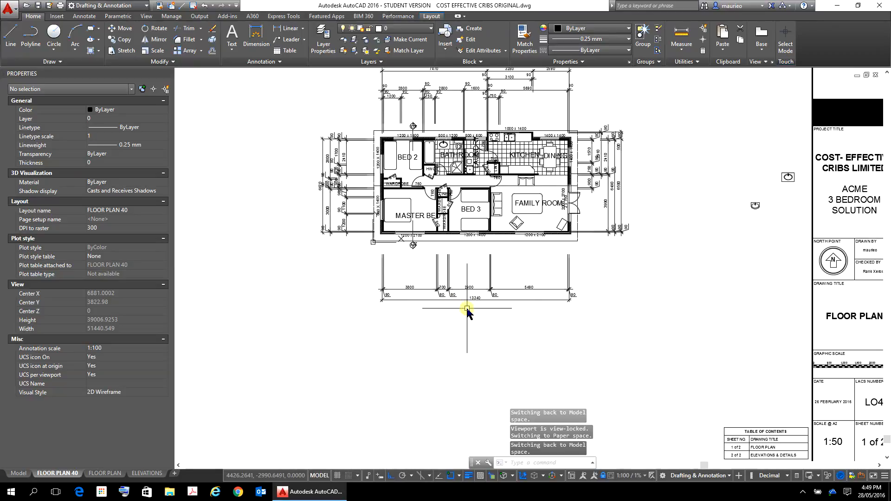